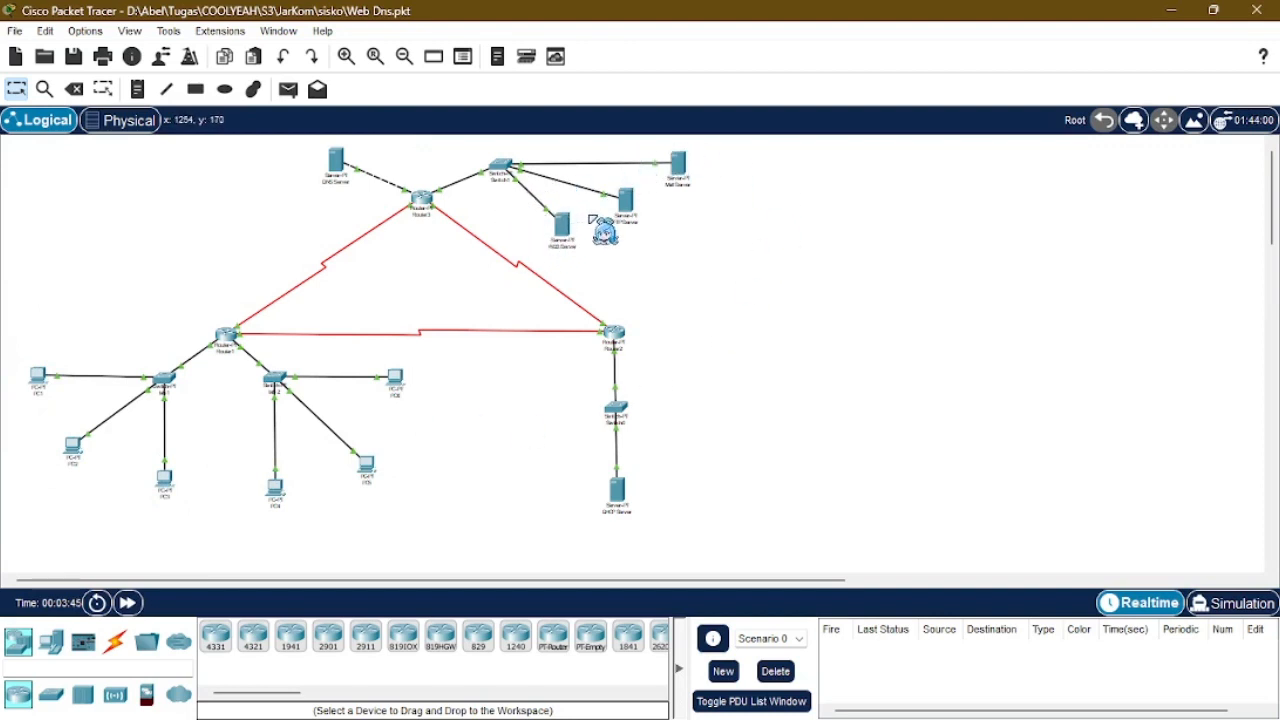
- Examine the network topology, from the servers around Router3 down to the lab PCs and the DHCP server
scroll(590, 217, "up", 2)
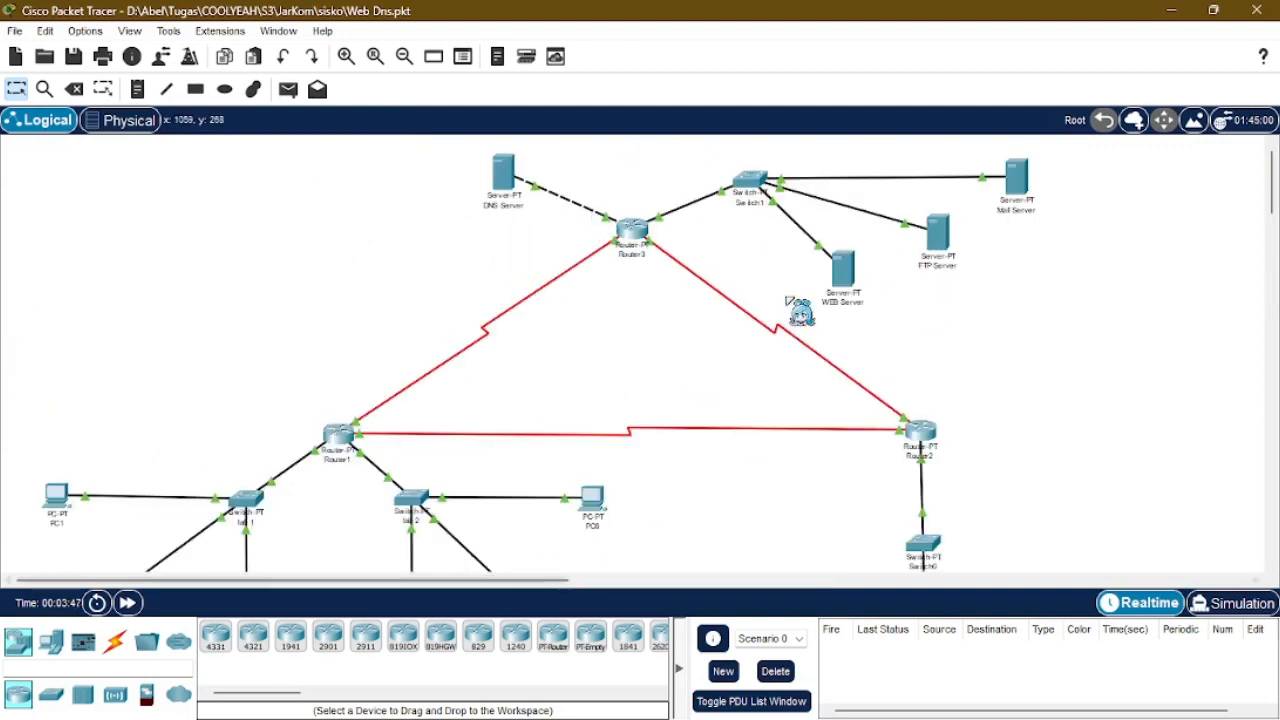
scroll(911, 242, "up", 1)
scroll(478, 581, "right", 3)
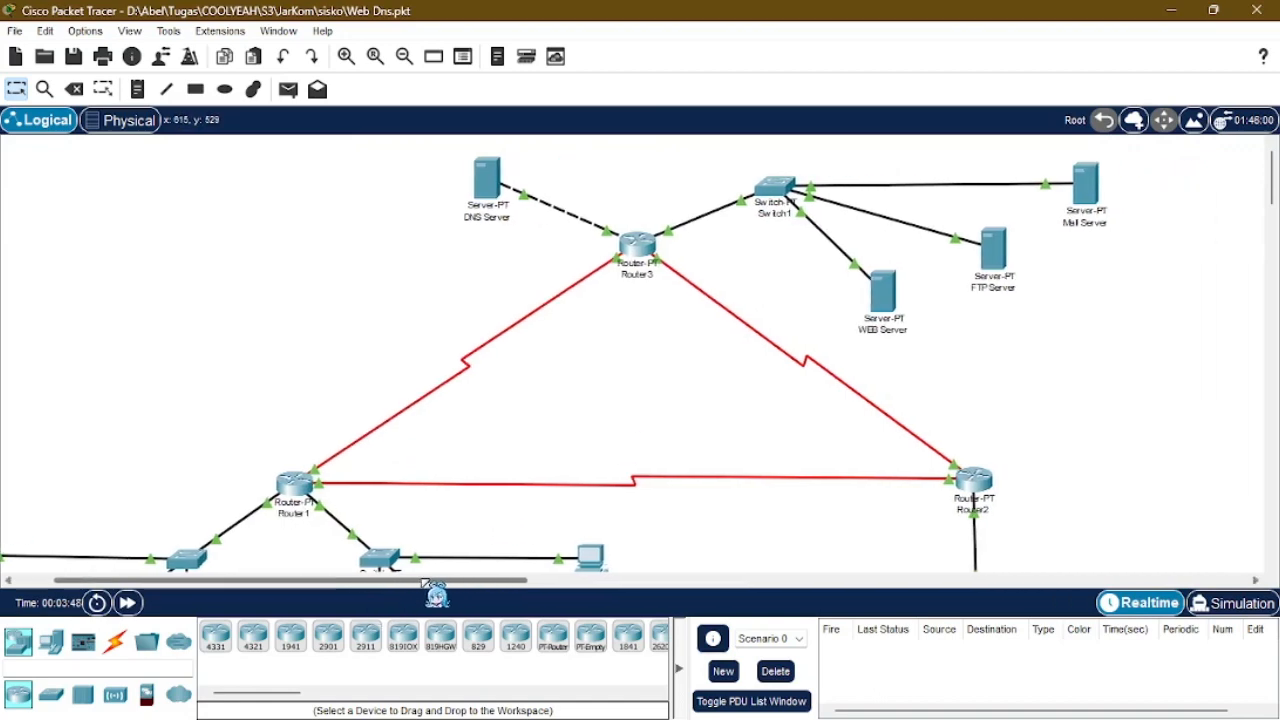
left_click_drag(488, 580, 375, 580)
scroll(458, 392, "up", 3)
scroll(471, 408, "down", 1)
scroll(460, 410, "up", 1)
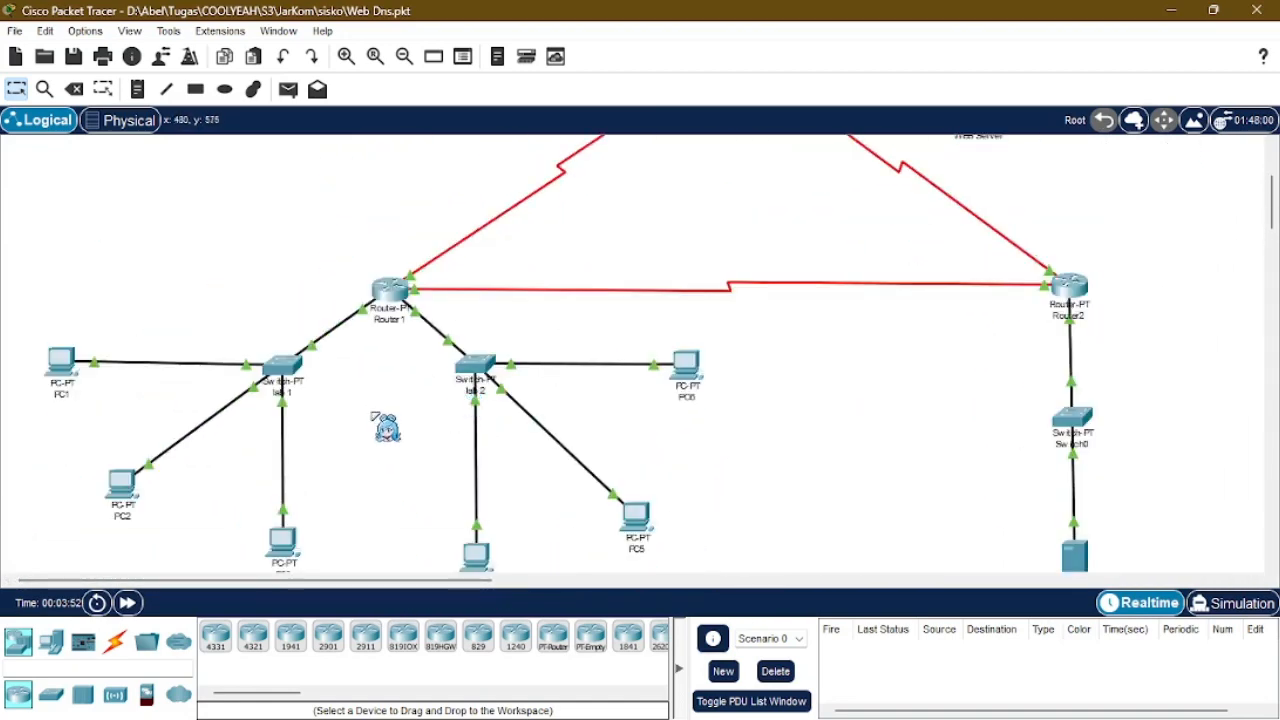
scroll(851, 343, "down", 1)
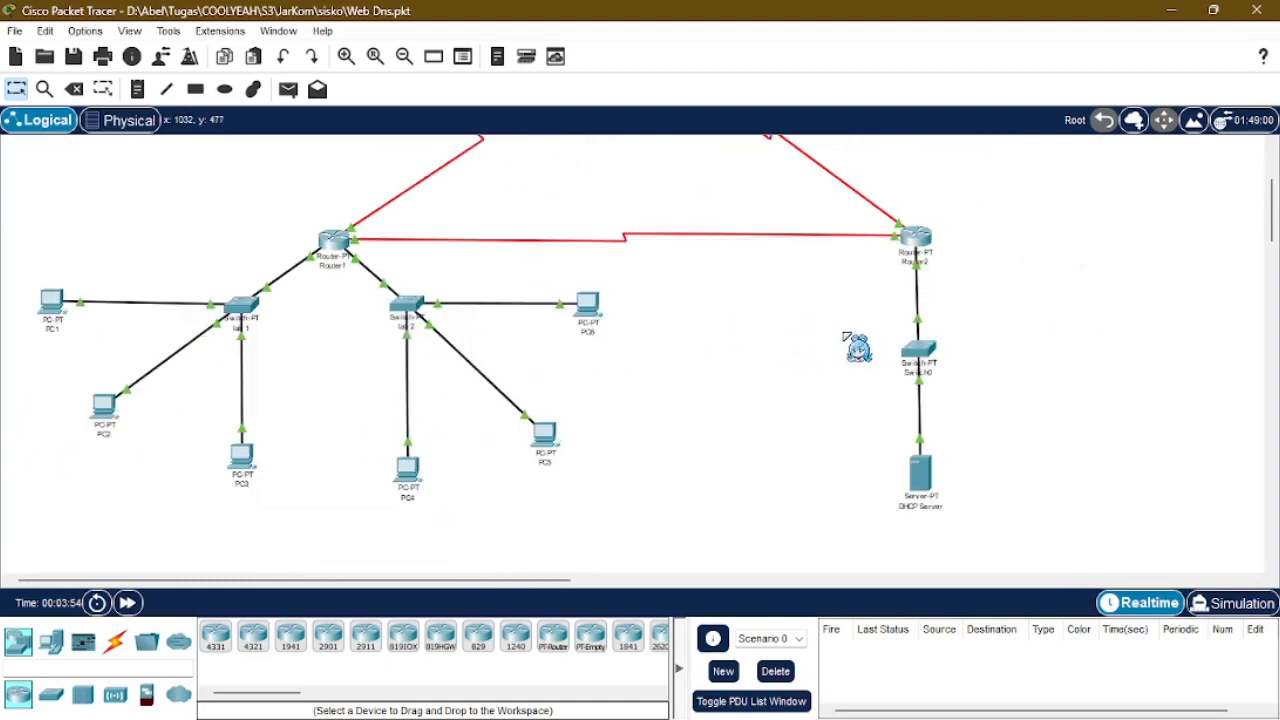
scroll(734, 365, "up", 1)
scroll(719, 352, "down", 2)
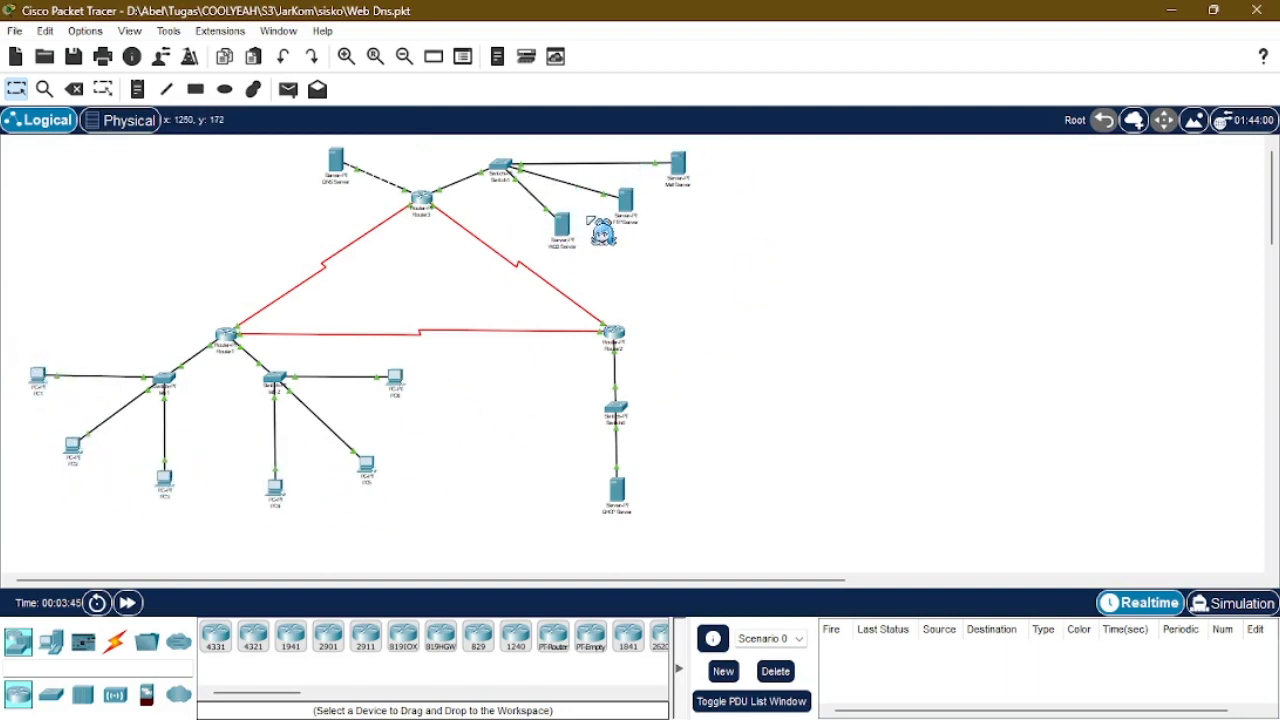
scroll(604, 232, "up", 2)
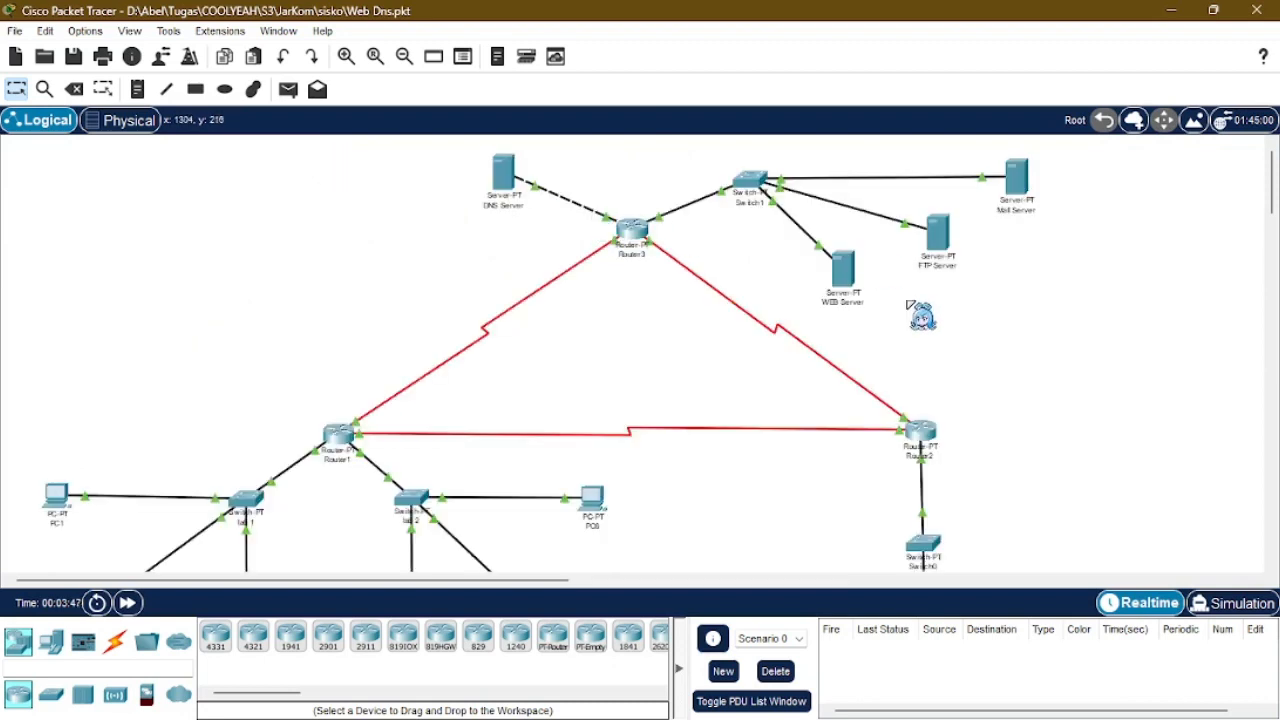
scroll(905, 243, "up", 1)
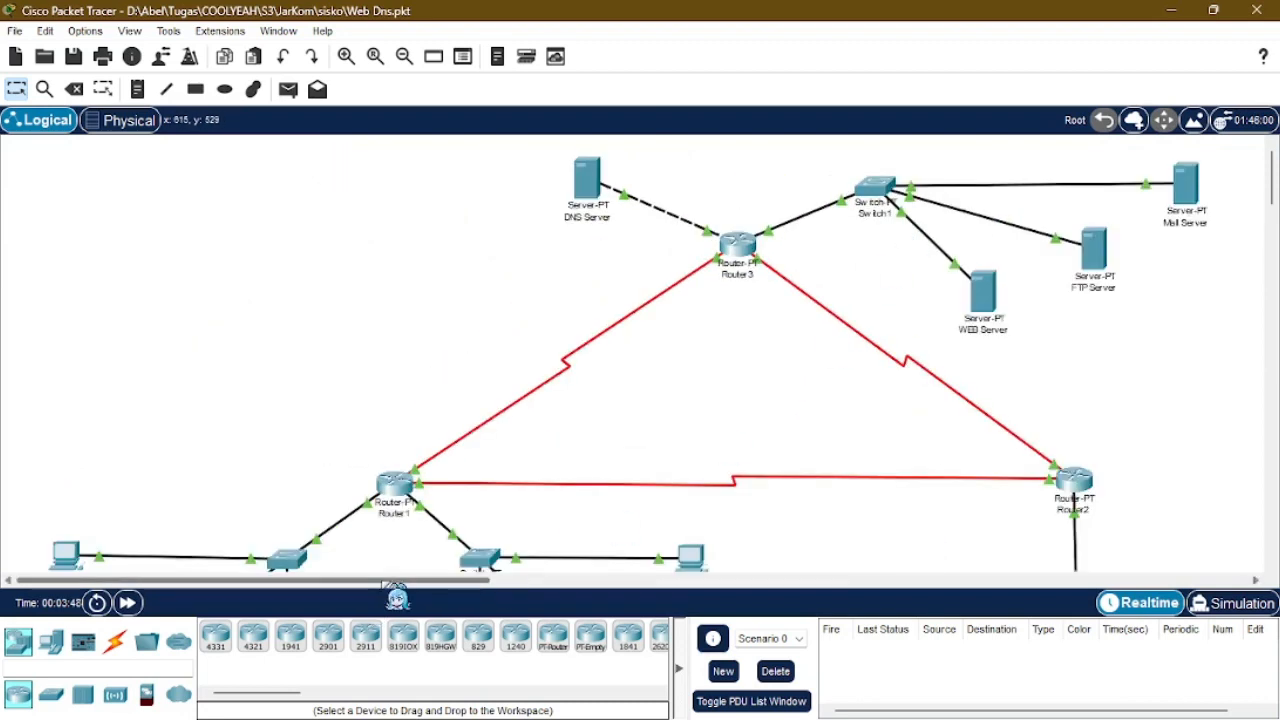
mouse_move(385, 580)
left_mouse_down()
mouse_move(509, 580)
mouse_move(381, 577)
left_mouse_up()
scroll(457, 394, "down", 3)
scroll(740, 340, "down", 1)
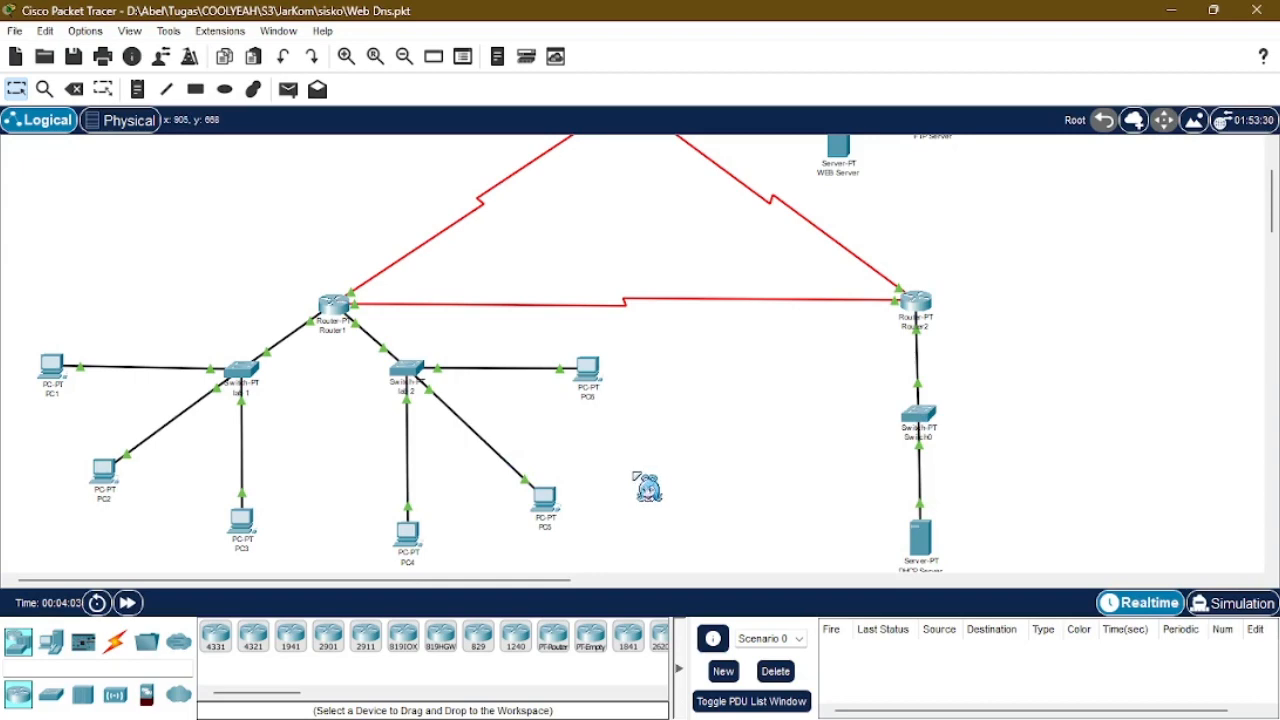
- Open the command prompt on PC1, enter ping 43.43.43.1 without running it, and move the window aside
left_click(50, 366)
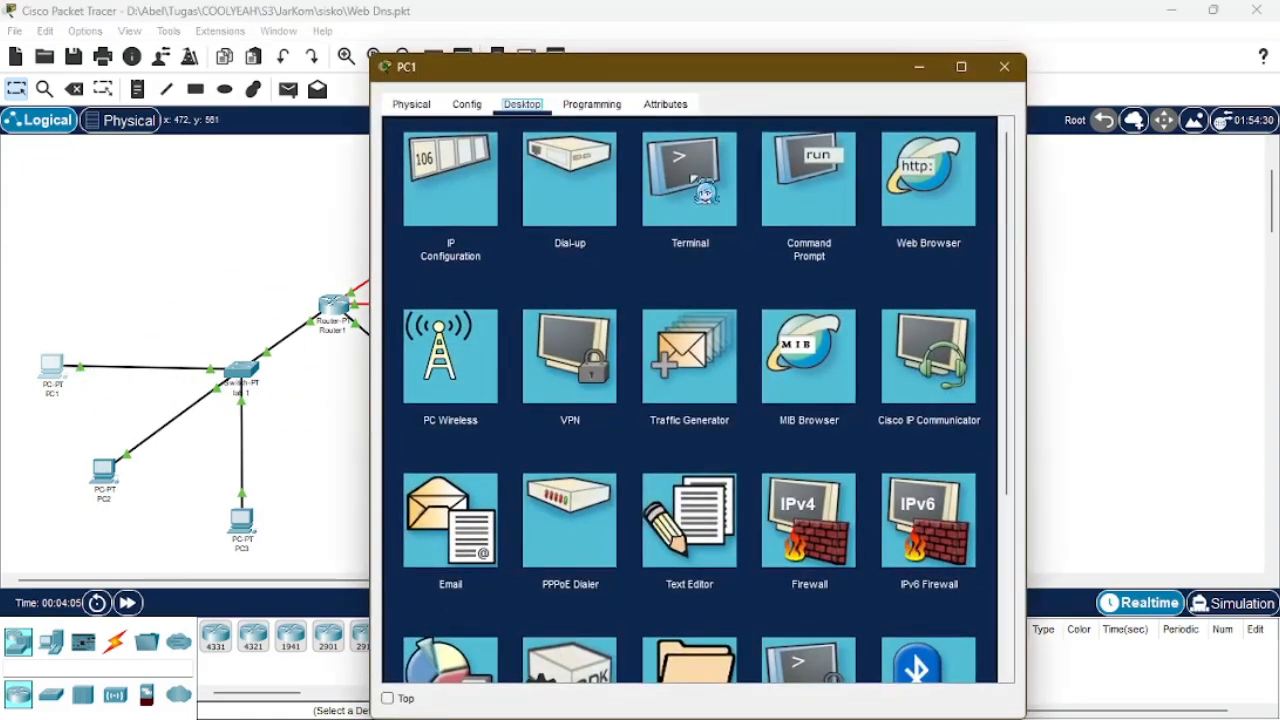
left_click(820, 180)
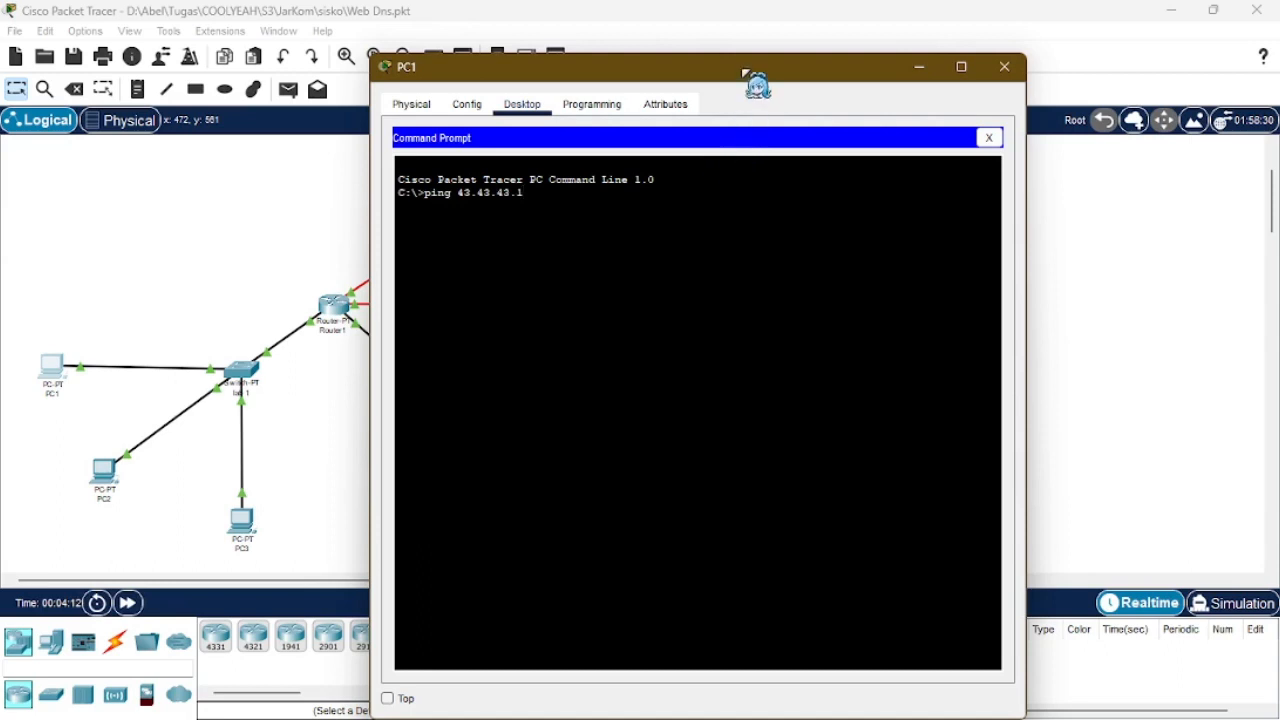
left_click_drag(755, 70, 1156, 75)
- Check the FastEthernet0 IP configuration of the WEB Server and close its window
scroll(636, 274, "up", 3)
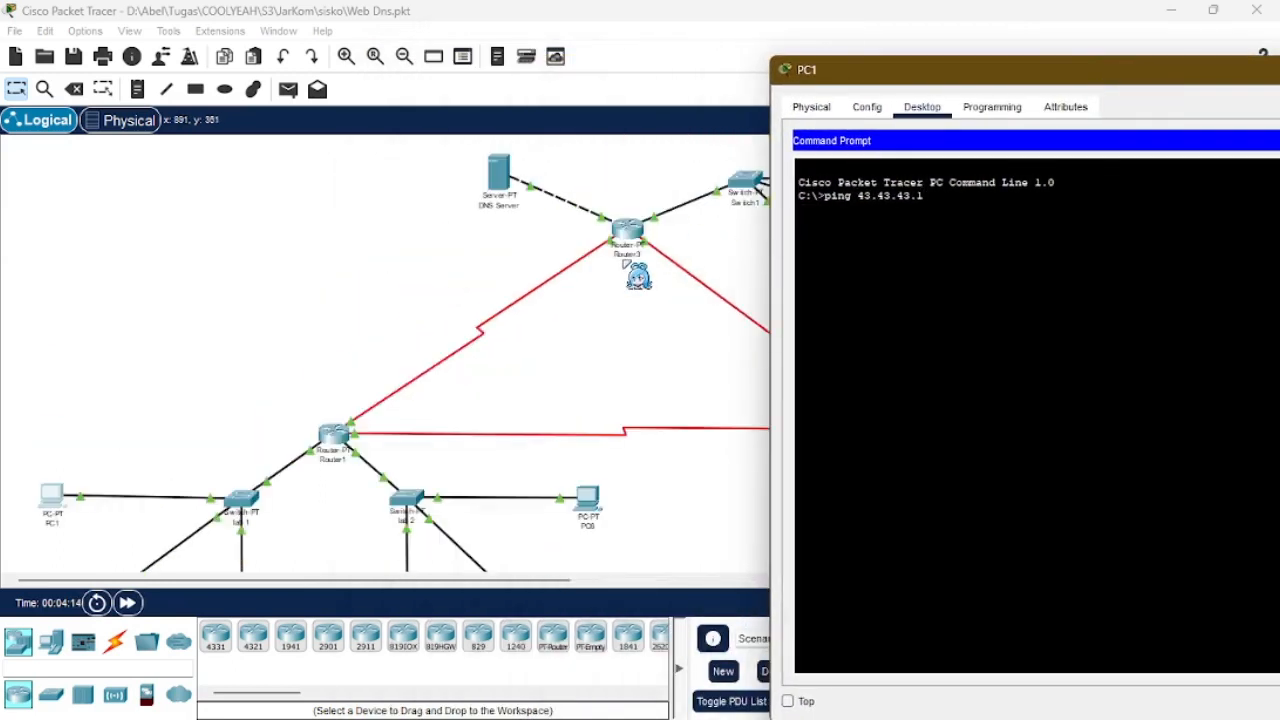
left_click_drag(431, 580, 510, 569)
left_click(670, 292)
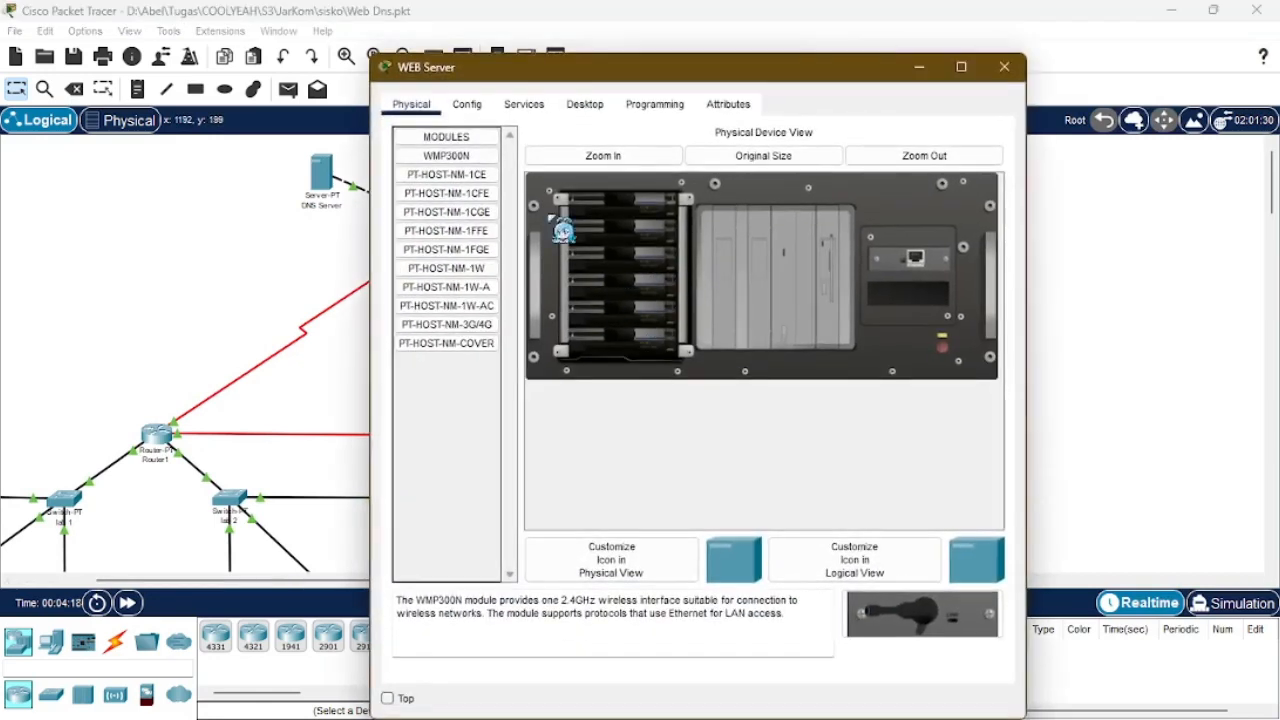
left_click(467, 104)
left_click(478, 208)
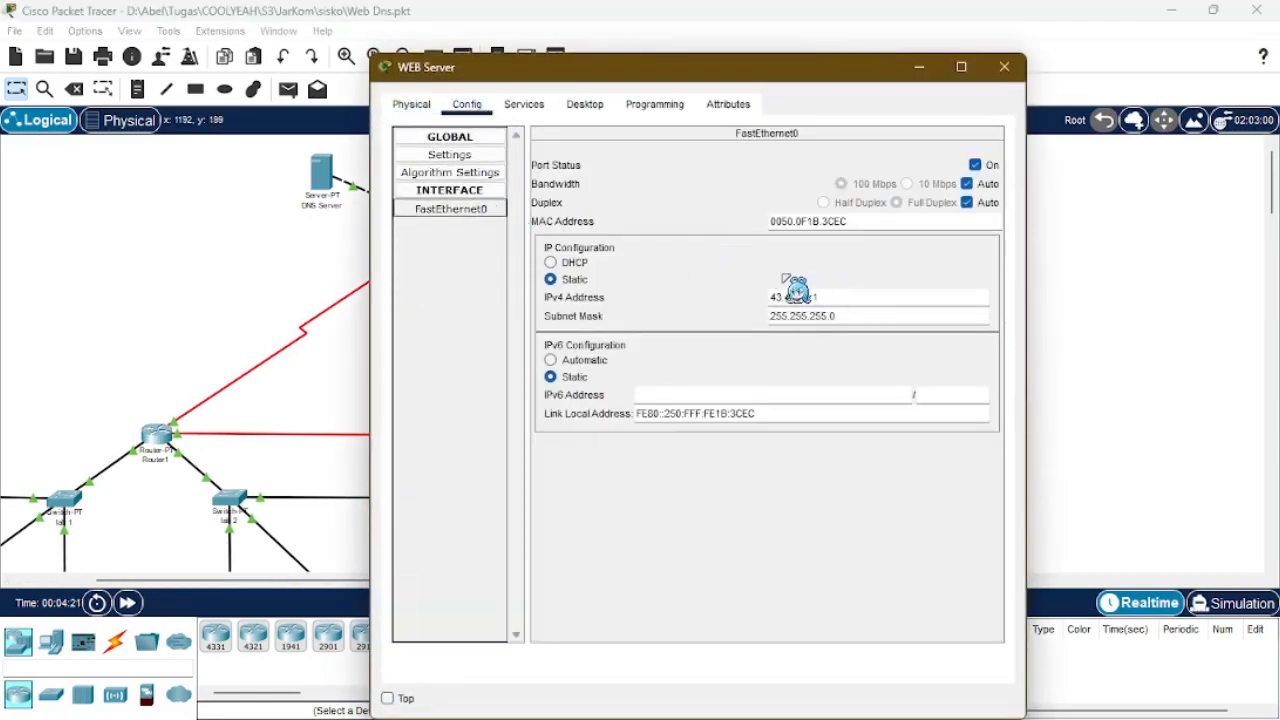
left_click(1003, 67)
- Run the prepared ping to 43.43.43.1 from PC1 and close the PC1 window
key("alt+Tab")
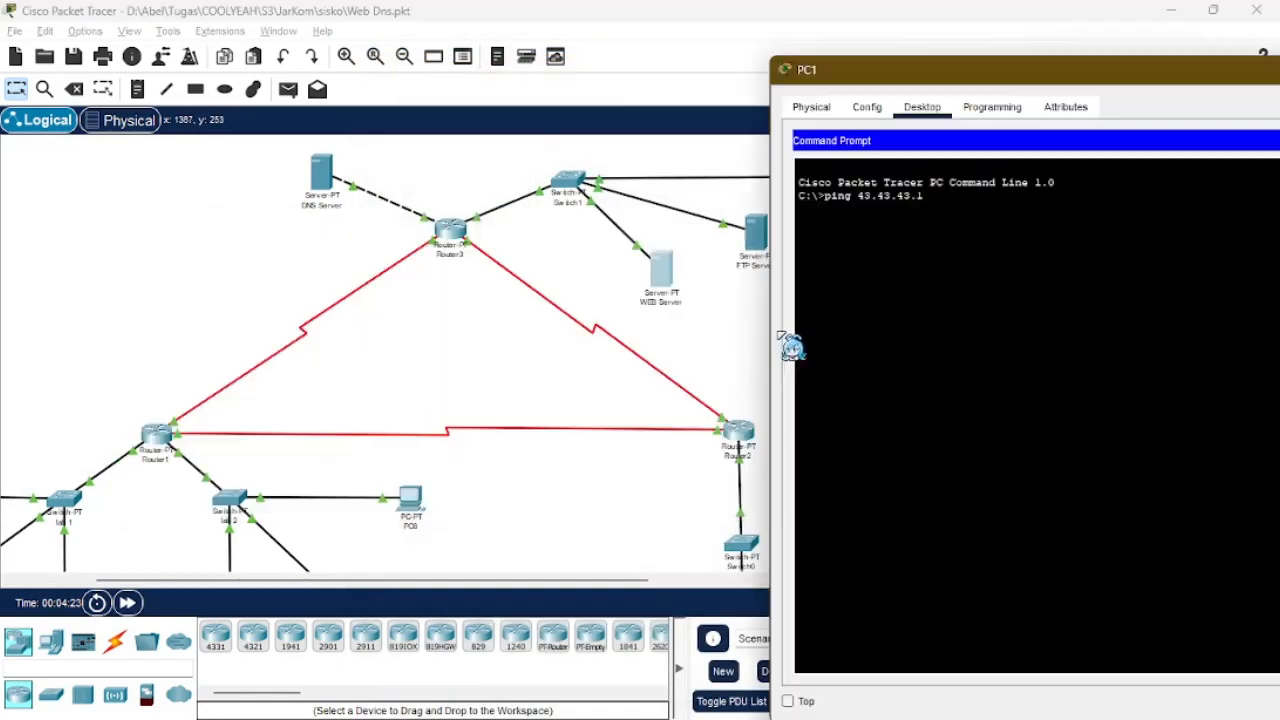
key("Return")
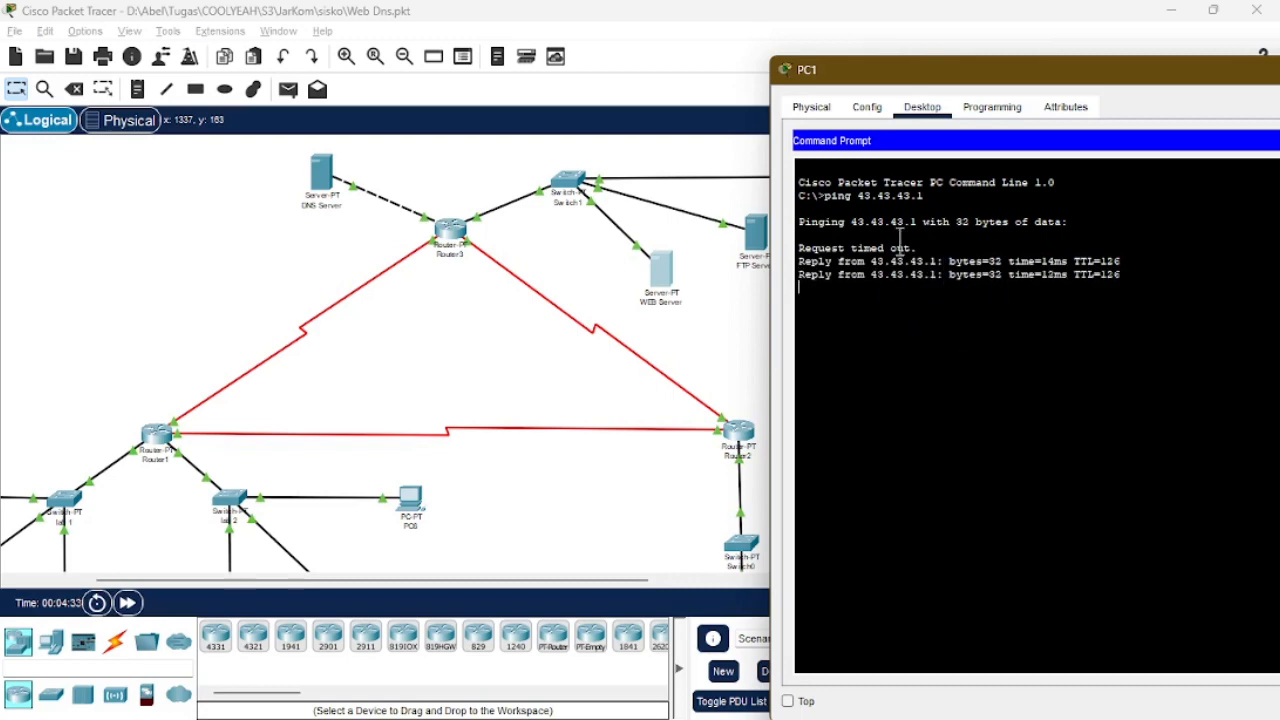
left_click_drag(1051, 77, 827, 72)
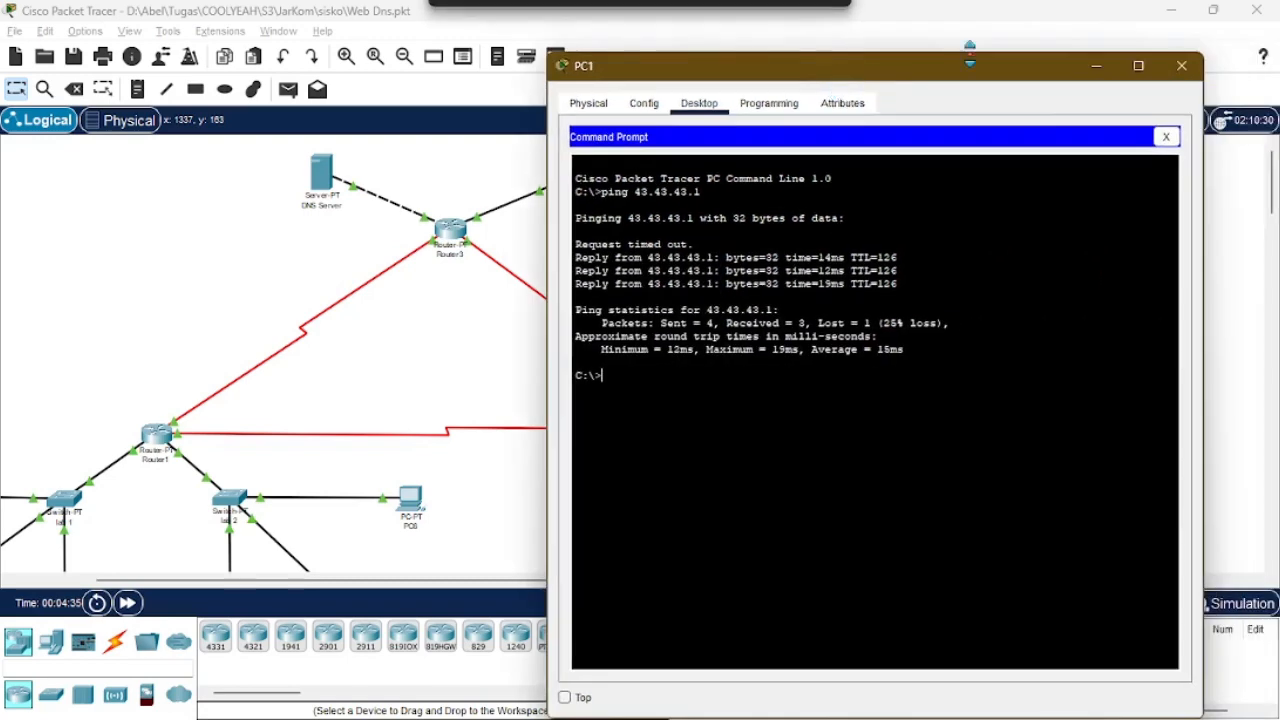
left_click(1180, 65)
- Ping the WEB Server at 43.43.43.1 from PC2's command prompt and close the PC2 window
scroll(333, 357, "down", 1)
scroll(333, 357, "down", 1)
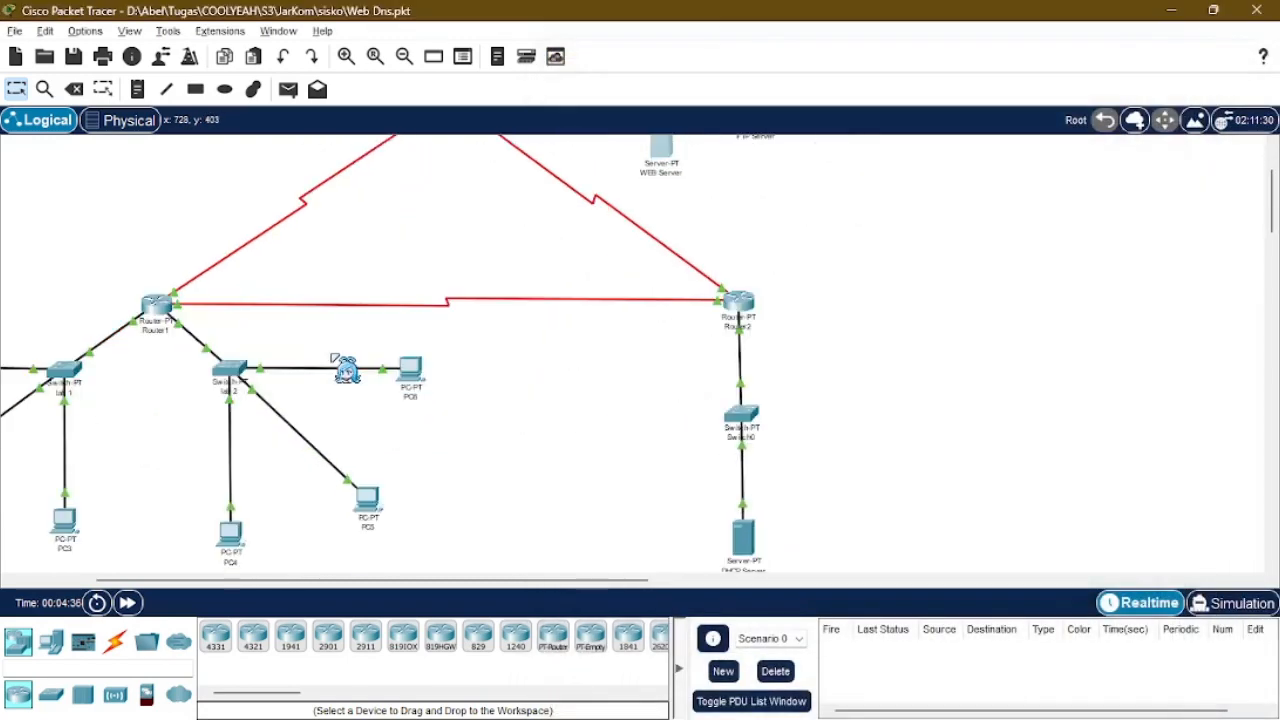
scroll(330, 375, "up", 2)
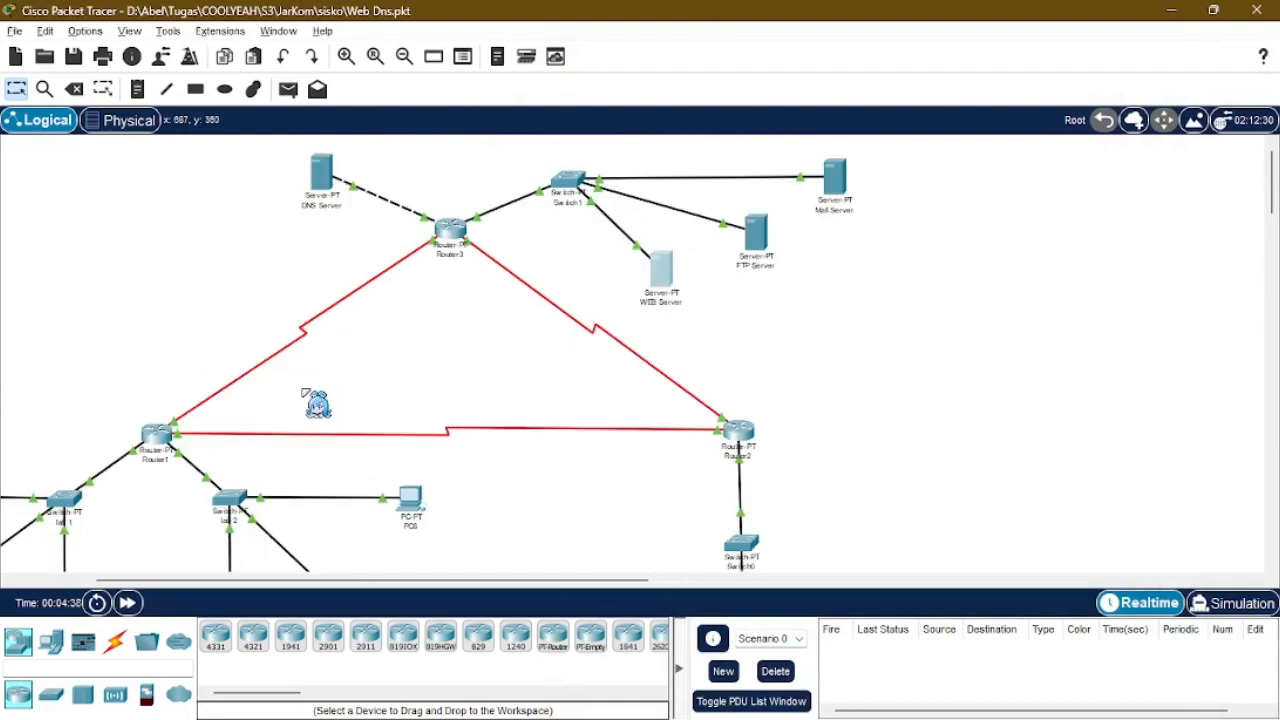
scroll(304, 394, "down", 3)
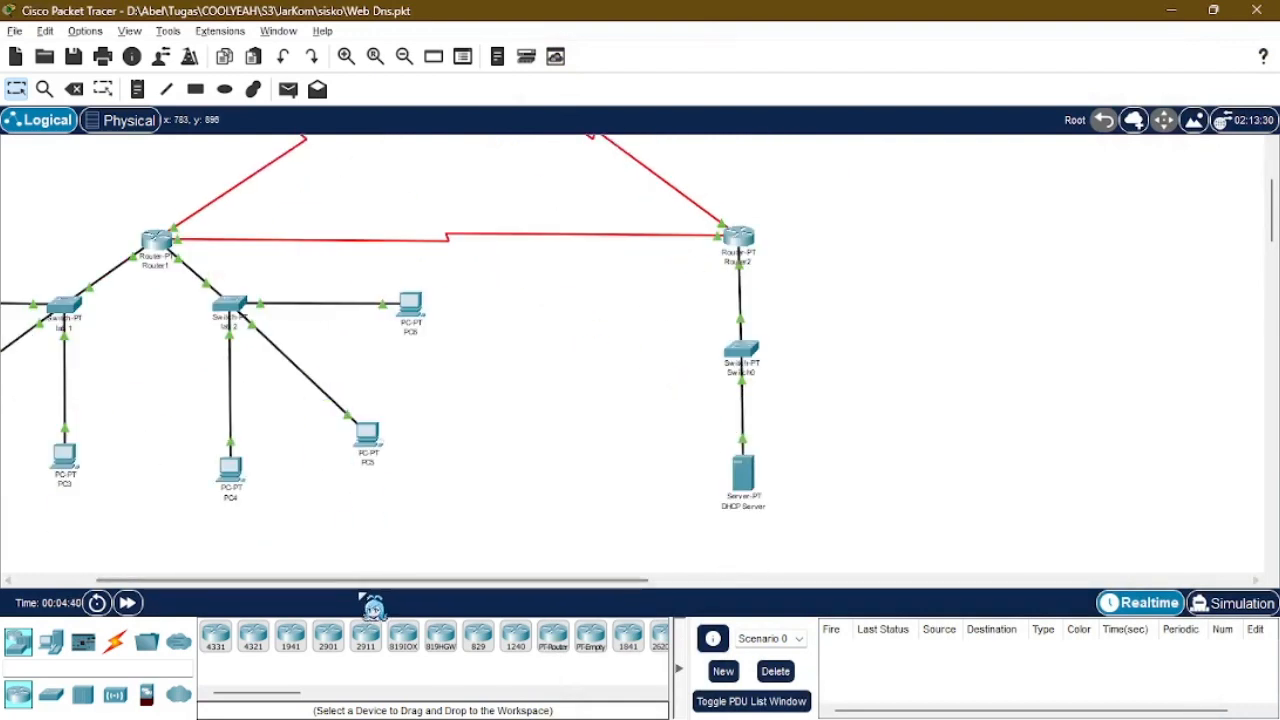
left_click_drag(372, 580, 286, 580)
left_click(112, 415)
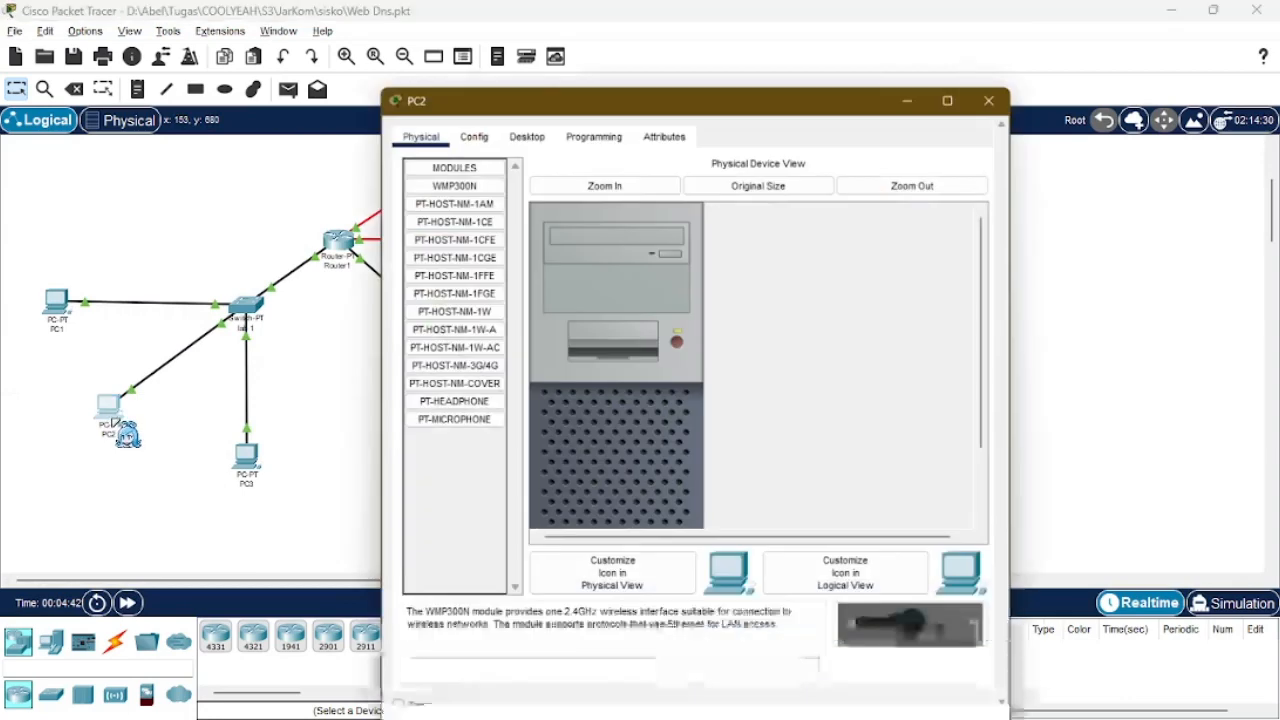
left_click(522, 104)
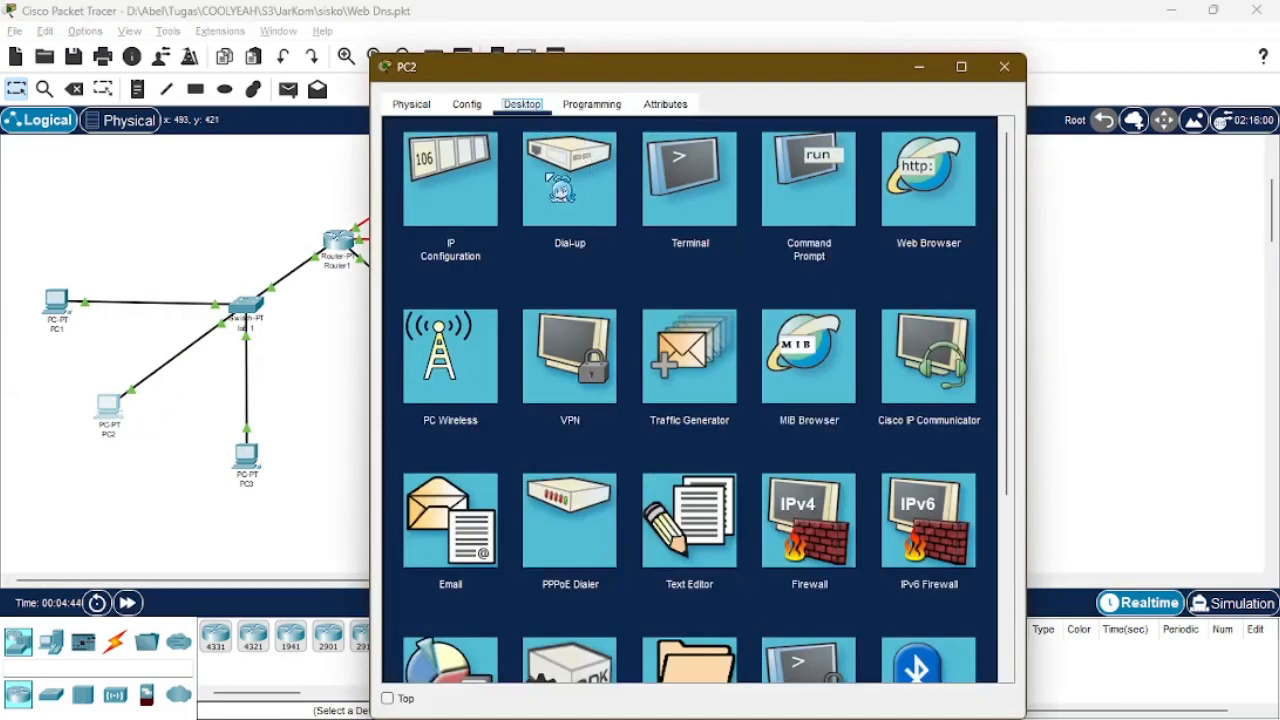
left_click(804, 176)
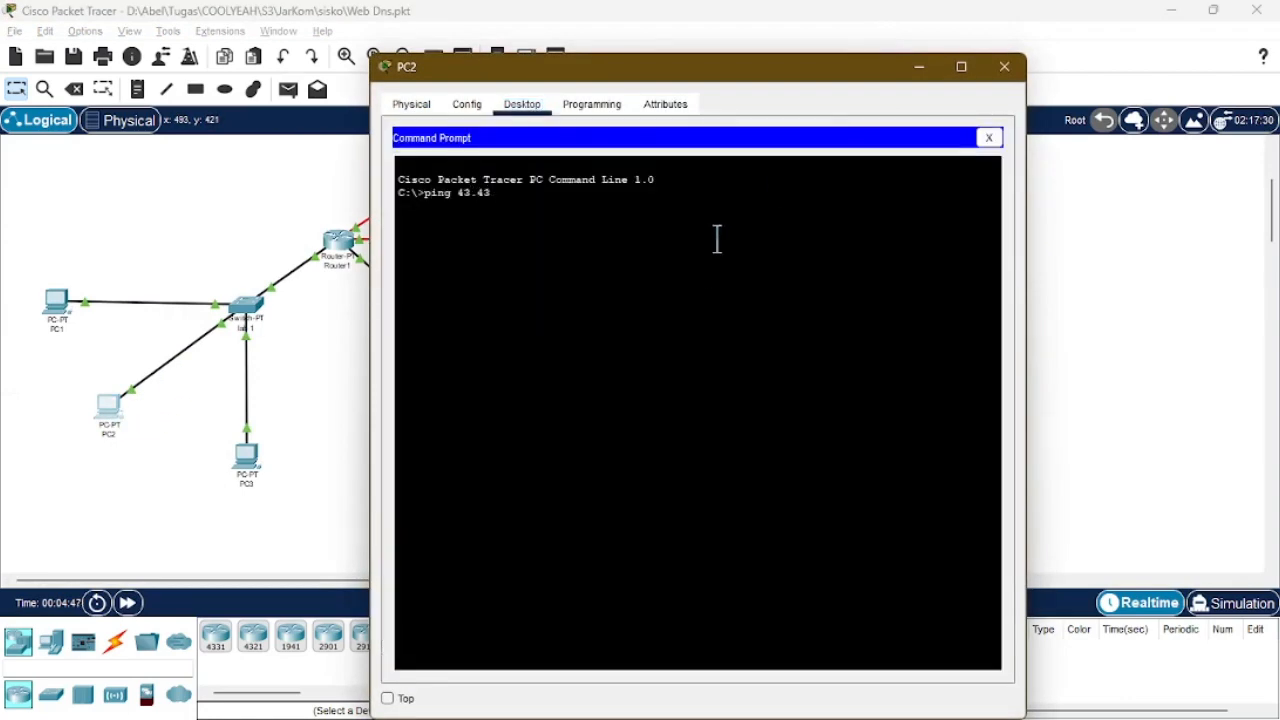
type("ping 43.43.43.1")
key("Return")
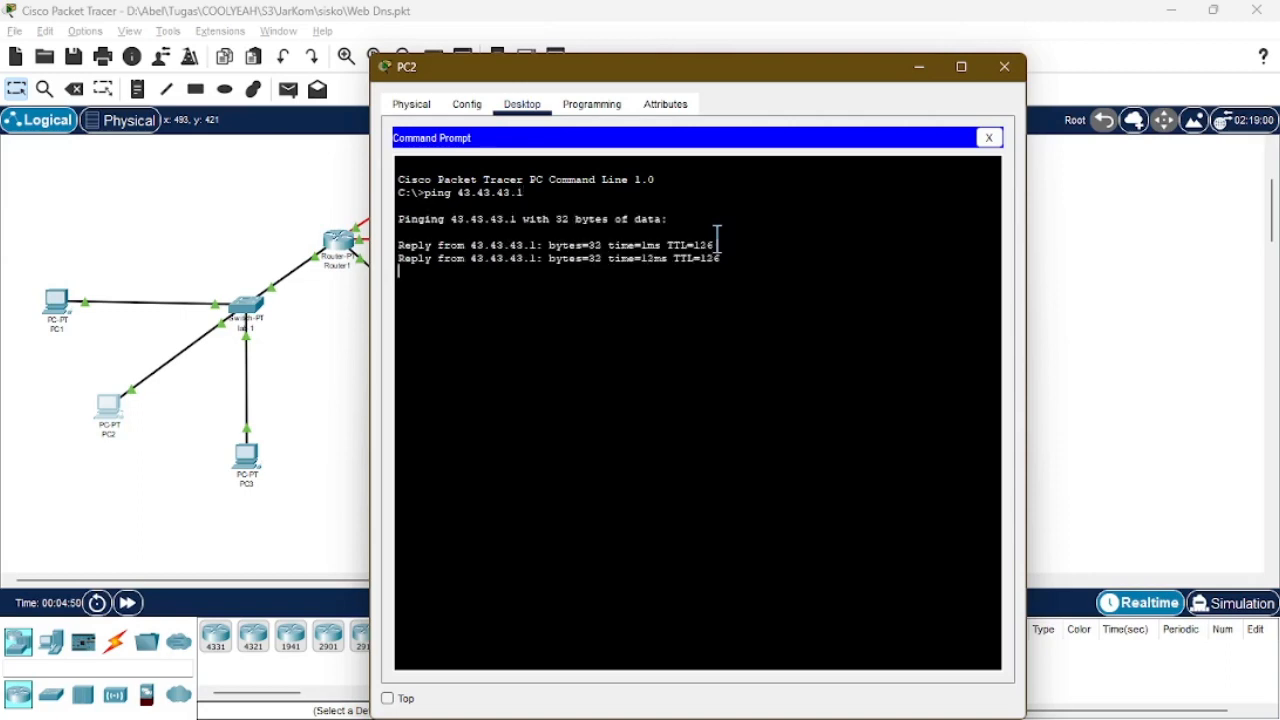
left_click(1004, 66)
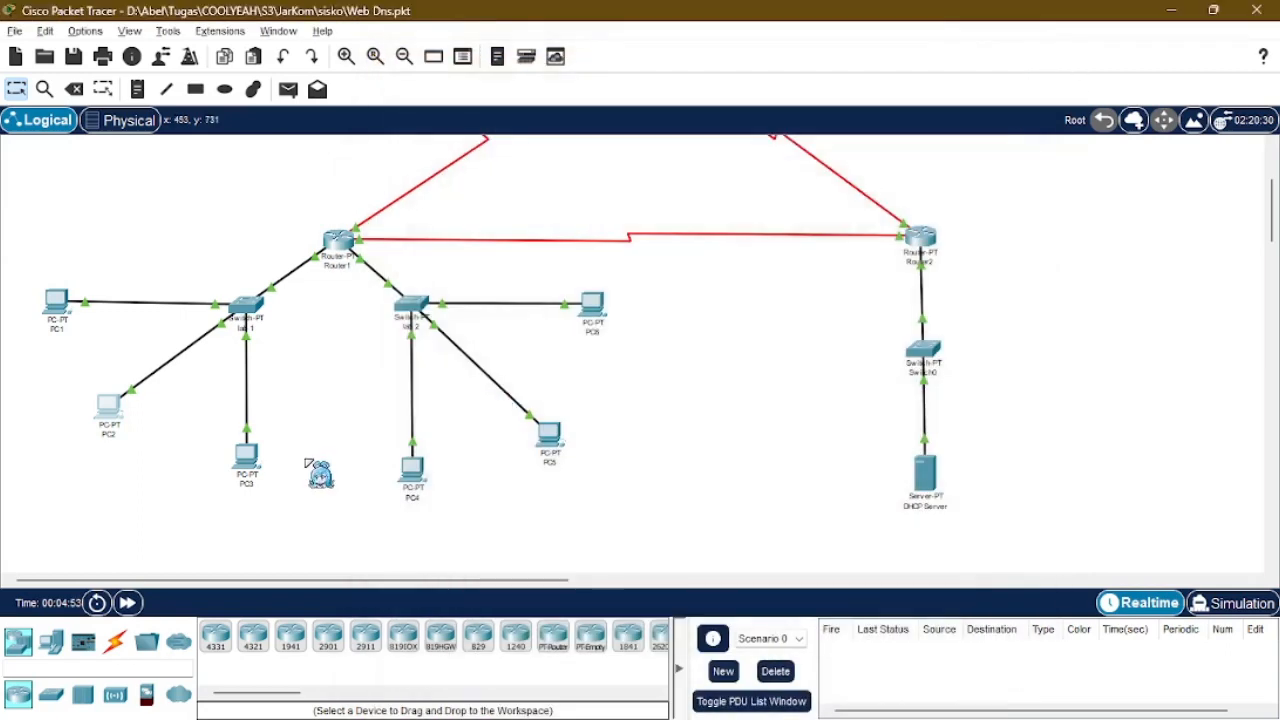
- Ping the WEB Server at 43.43.43.1 from PC3's command prompt and close the PC3 window
left_click(248, 458)
left_click(522, 105)
left_click(806, 174)
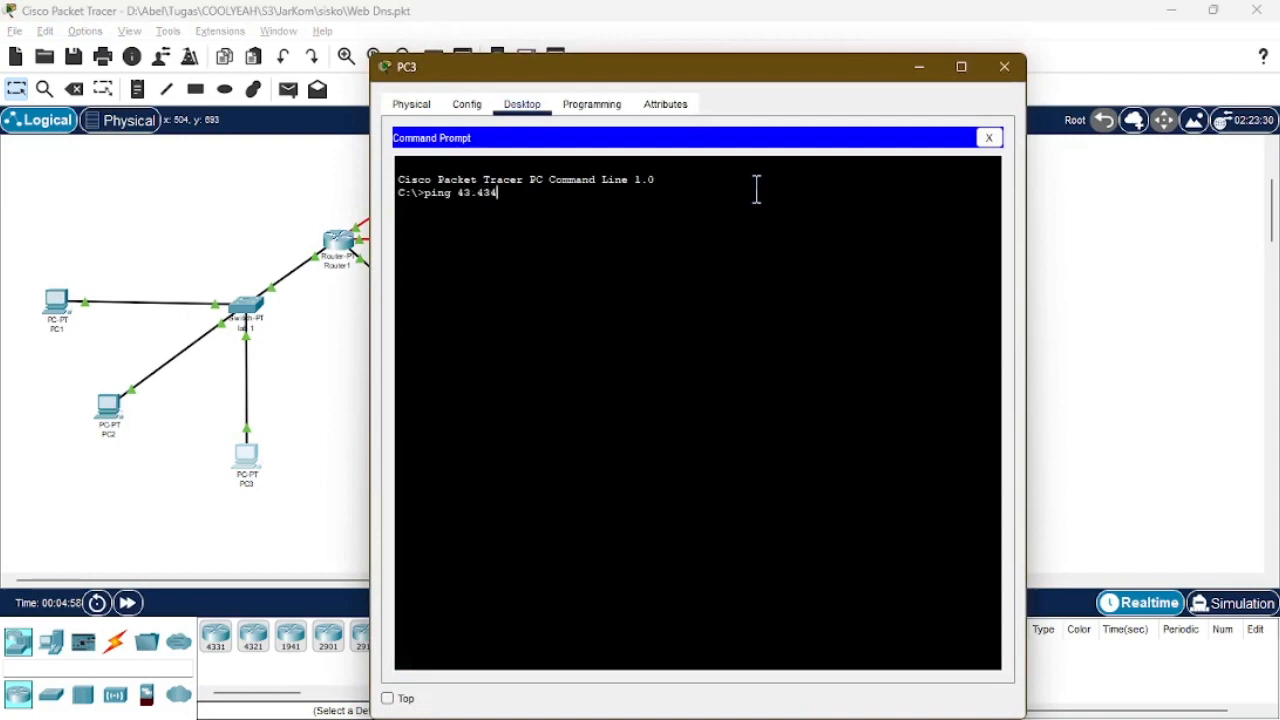
type("ping 43.43.43.1")
key("Return")
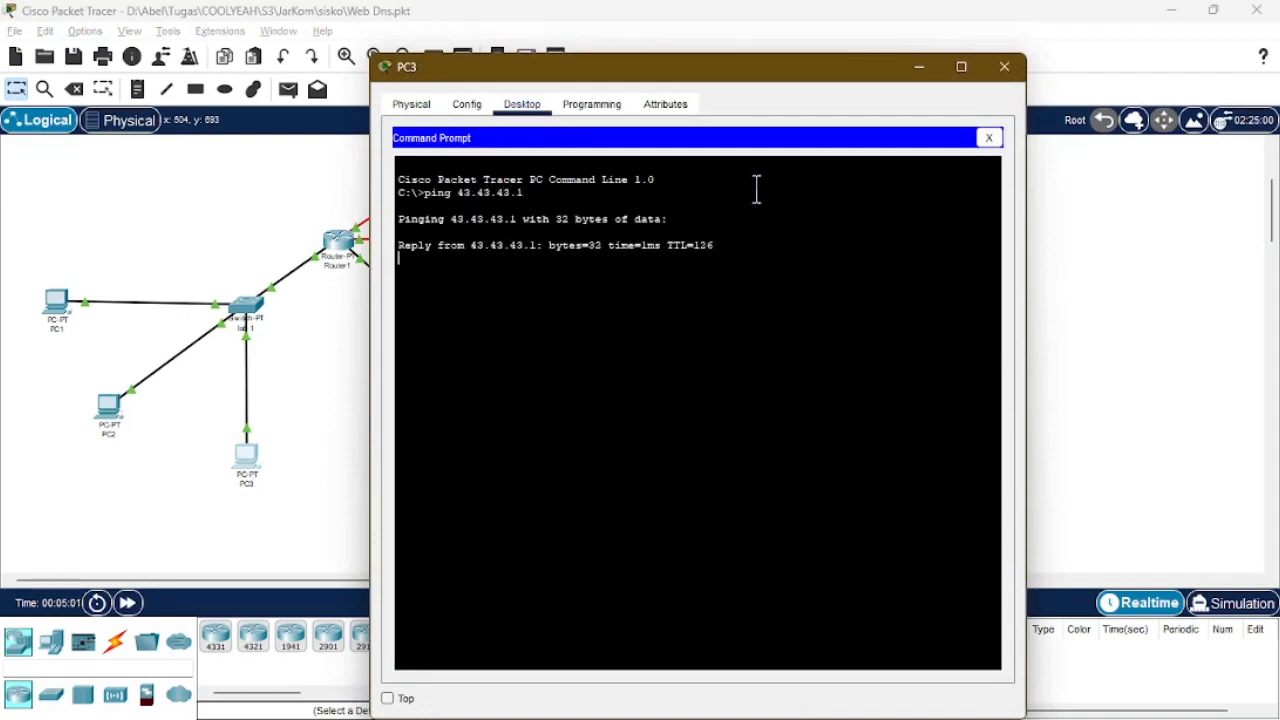
left_click(1004, 66)
- Ping the WEB Server at 43.43.43.1 from PC4's command prompt and close the PC4 window
left_click(416, 480)
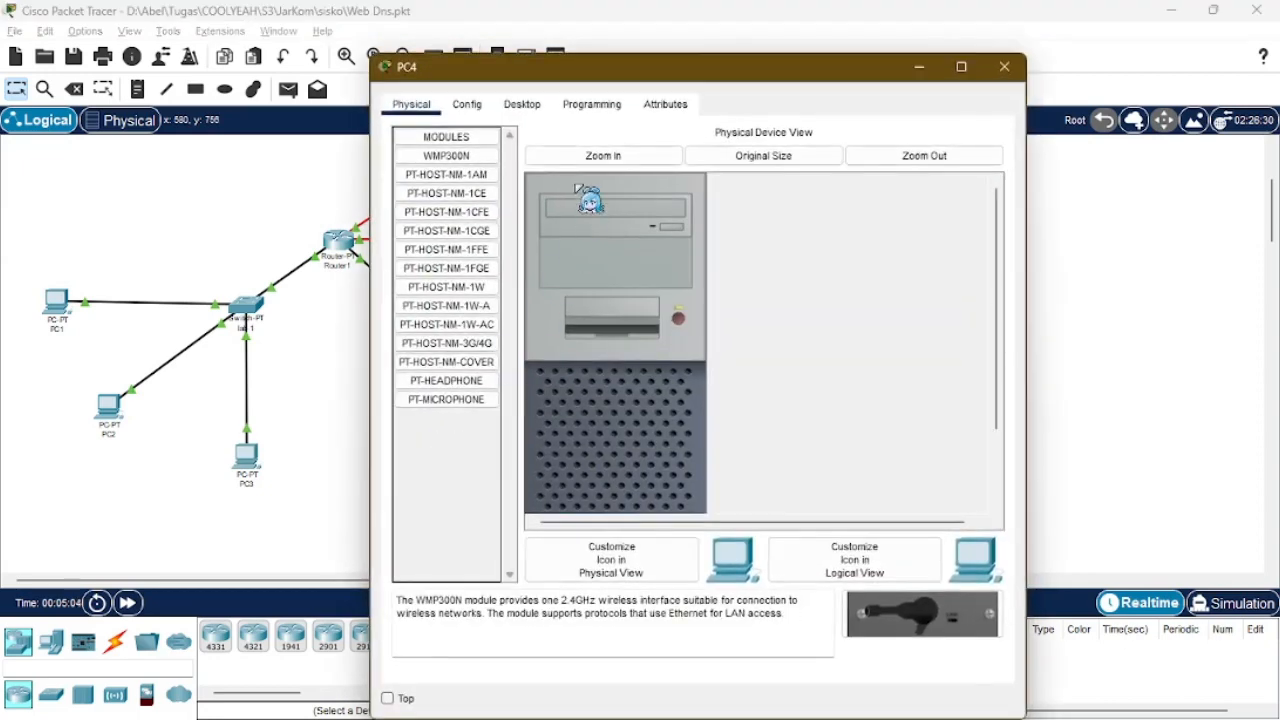
left_click(522, 105)
left_click(817, 188)
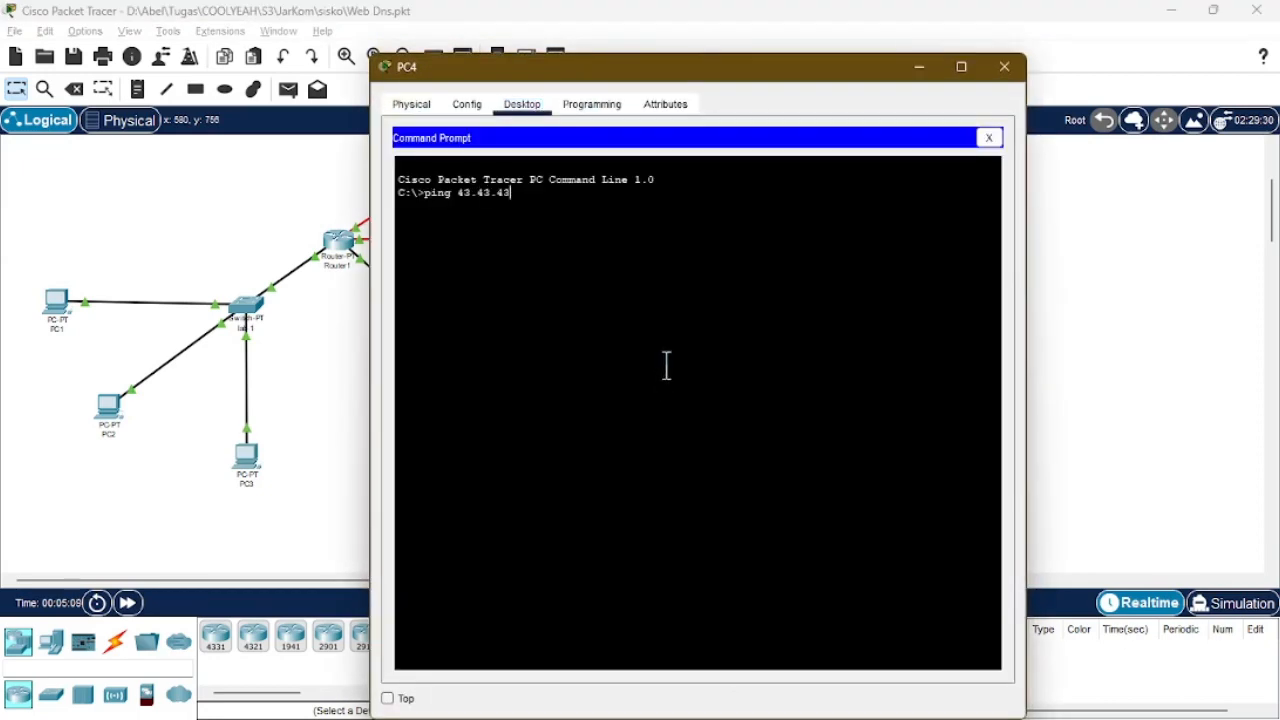
key("Return")
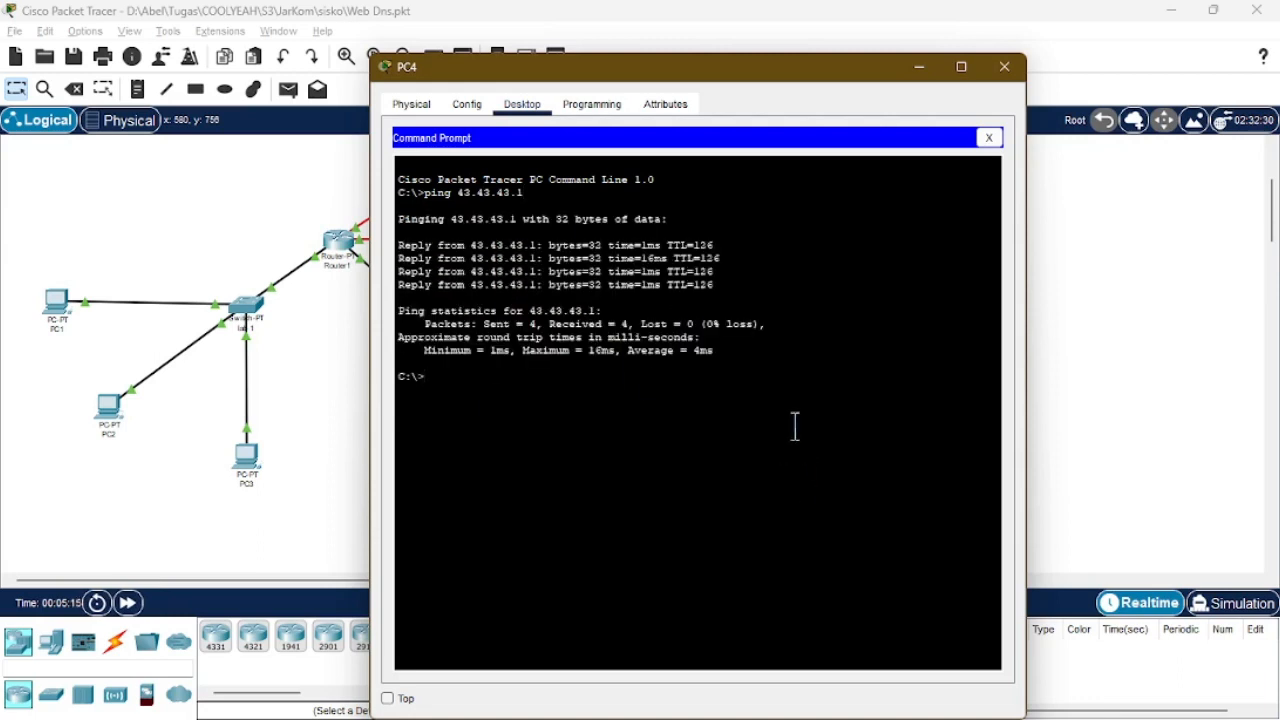
left_click(1004, 66)
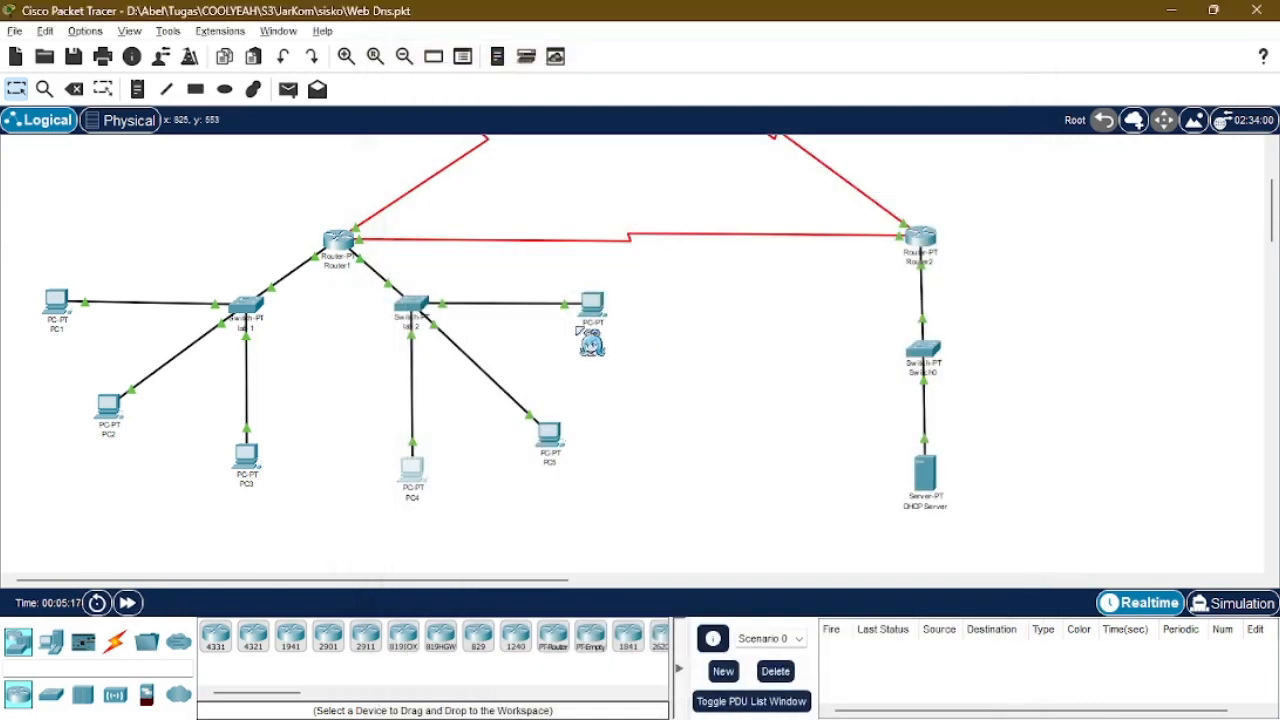
- Ping the WEB Server at 43.43.43.1 from PC5's command prompt and close the PC5 window
left_click(551, 440)
left_click(548, 106)
left_click(809, 172)
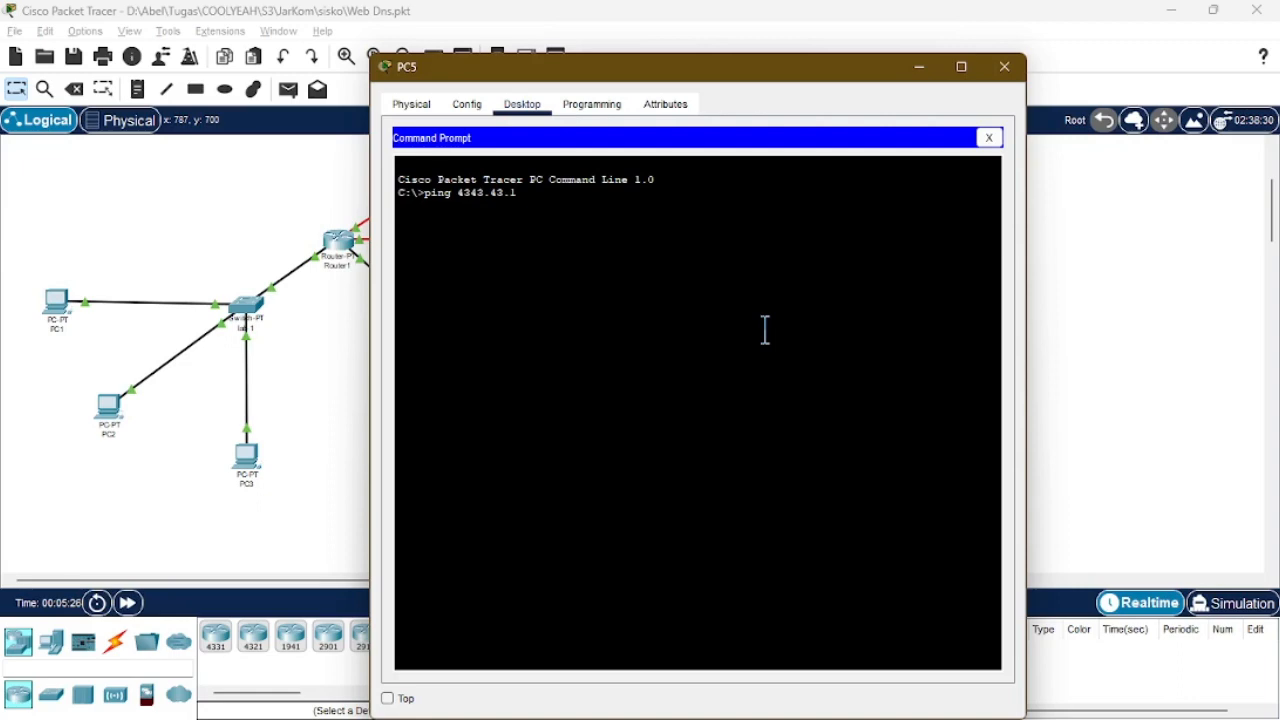
key("Return")
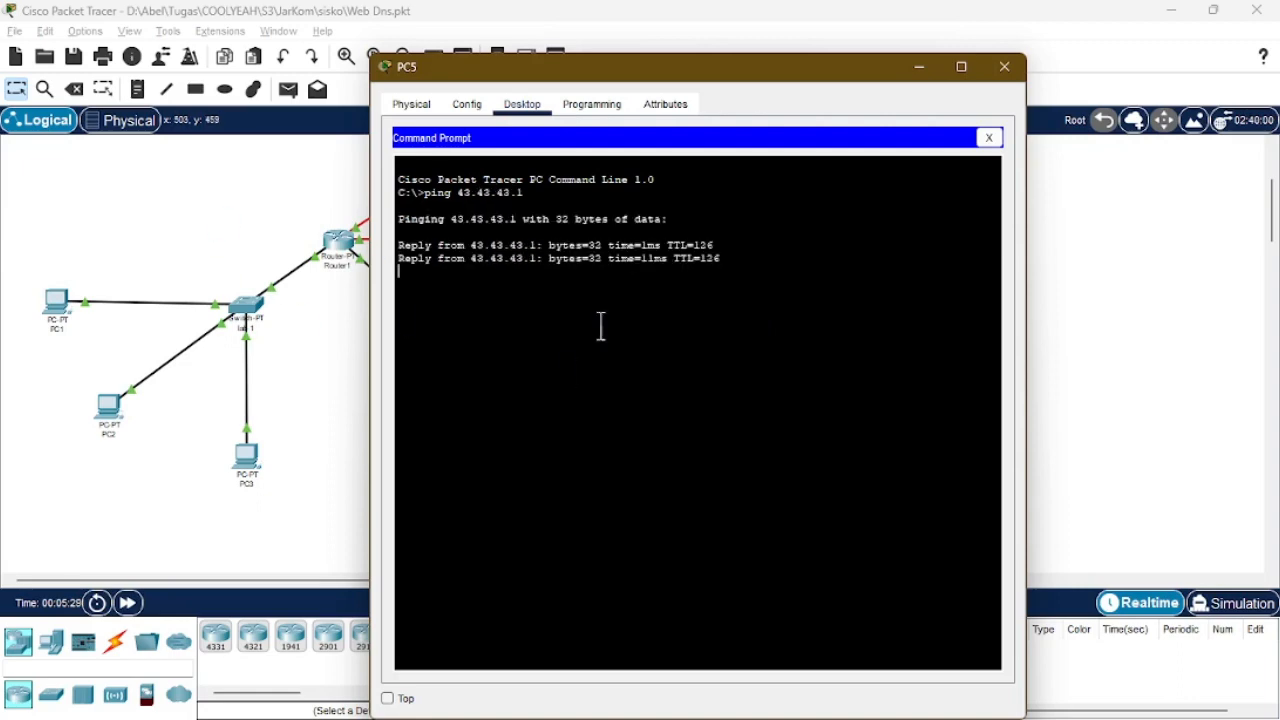
left_click(1004, 66)
- Open the command prompt on PC6 and ping the WEB Server at 43.43.43.1
left_click(601, 308)
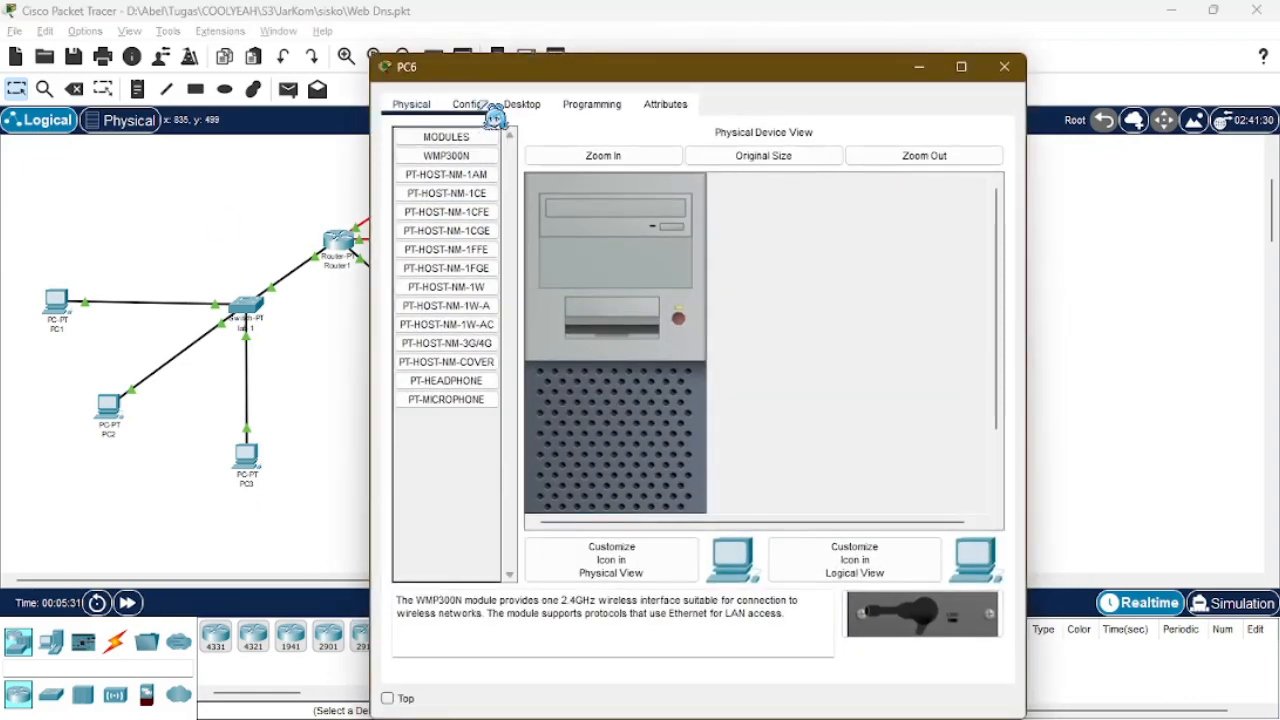
left_click(522, 104)
left_click(819, 185)
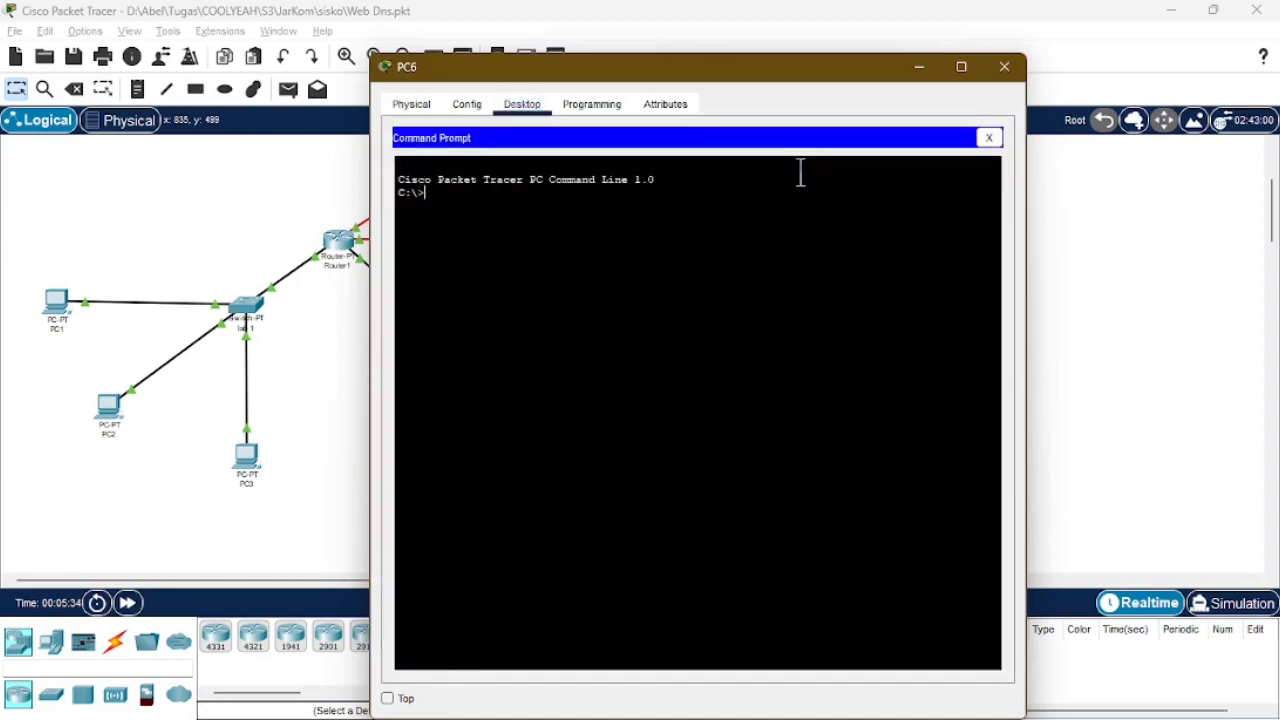
type("ping 43.43.43.1")
key("Return")
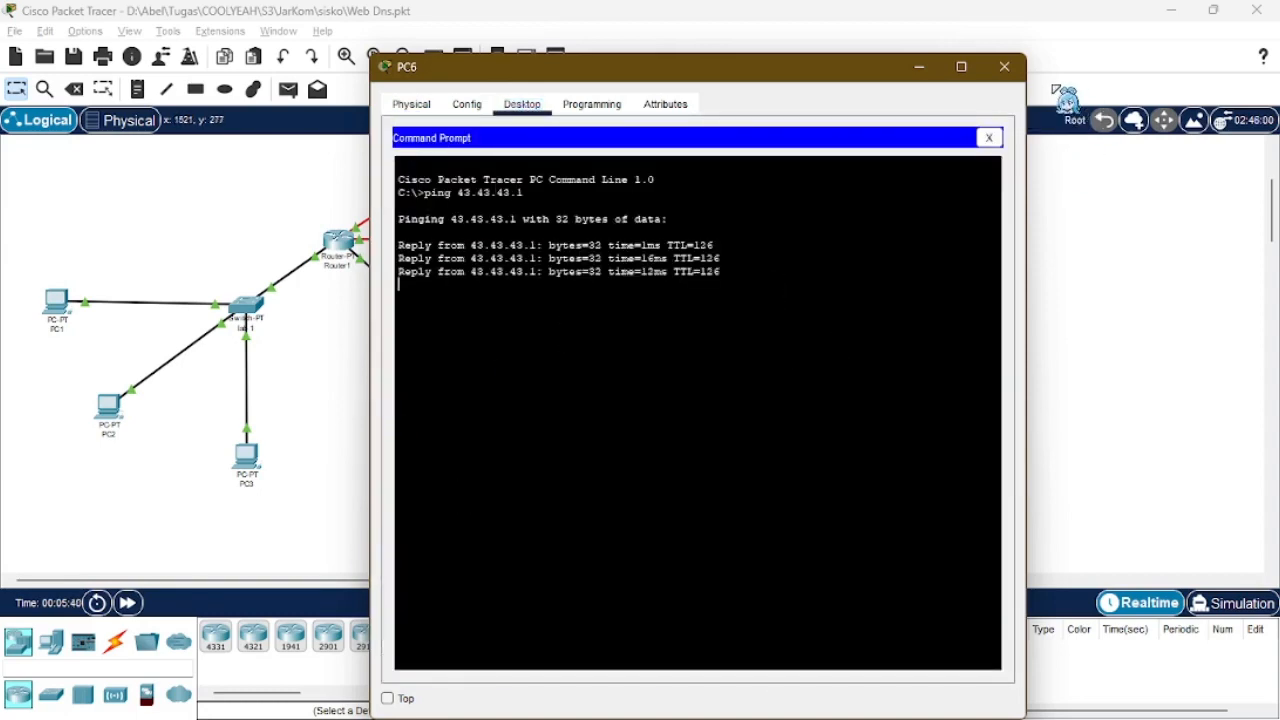
- Close the PC6 window and open the WEB Server's HTTP service settings, switching HTTP off and back on
left_click(1004, 66)
scroll(798, 391, "up", 4)
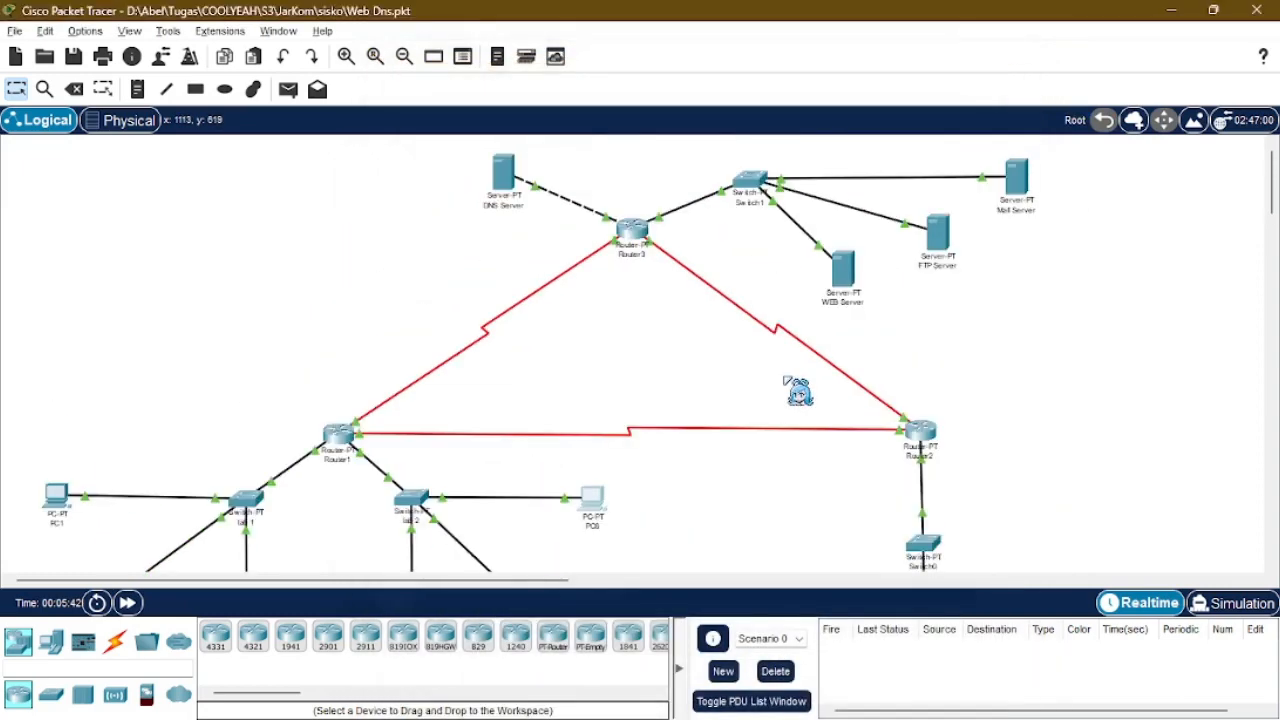
left_click(852, 280)
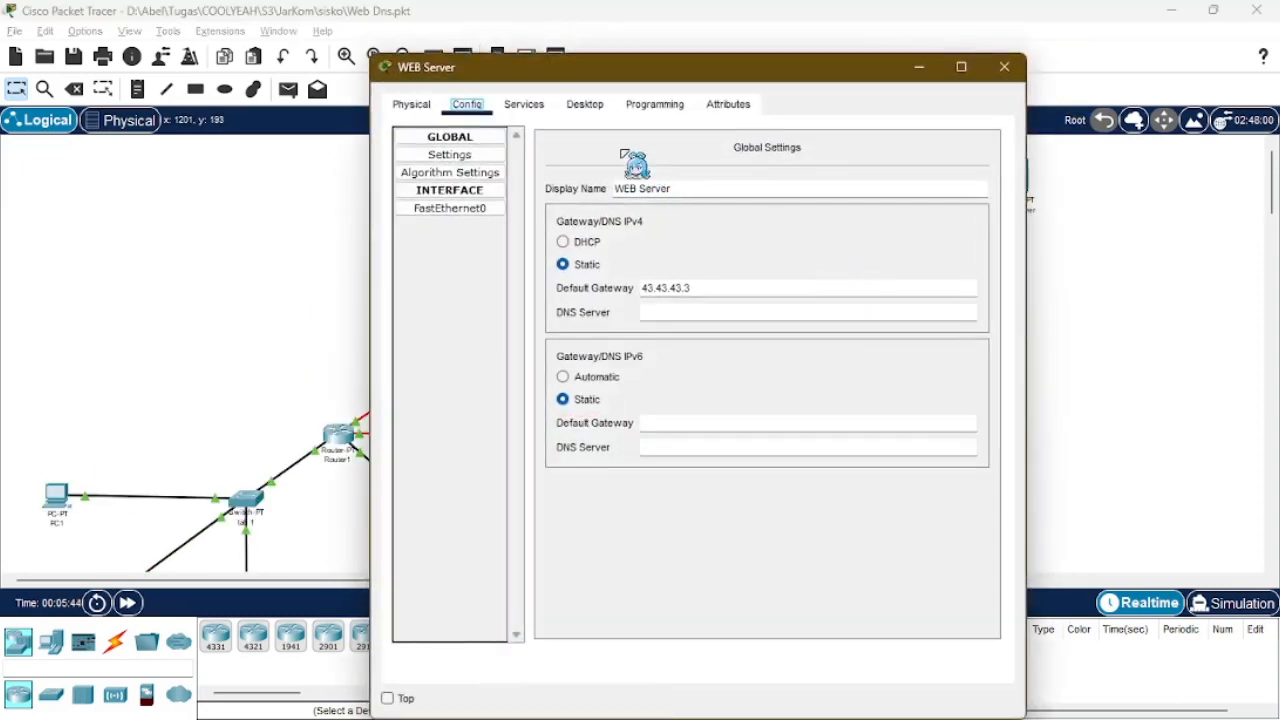
left_click(535, 107)
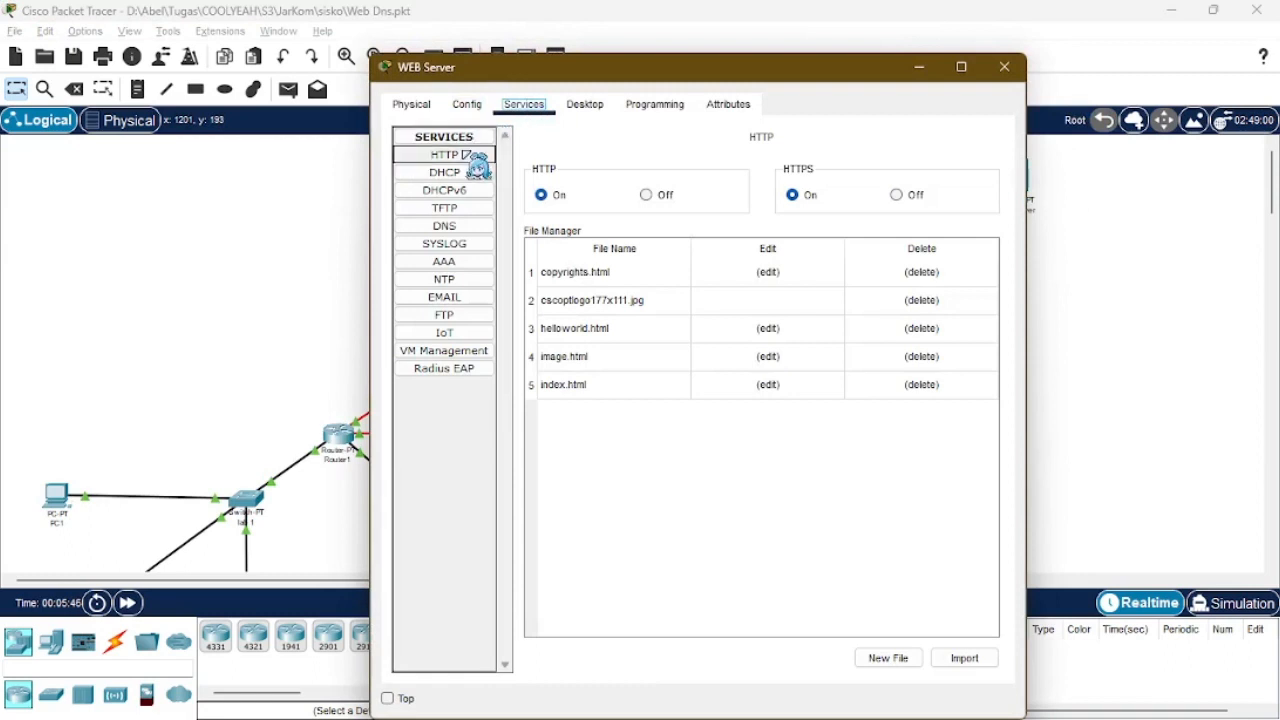
left_click(444, 155)
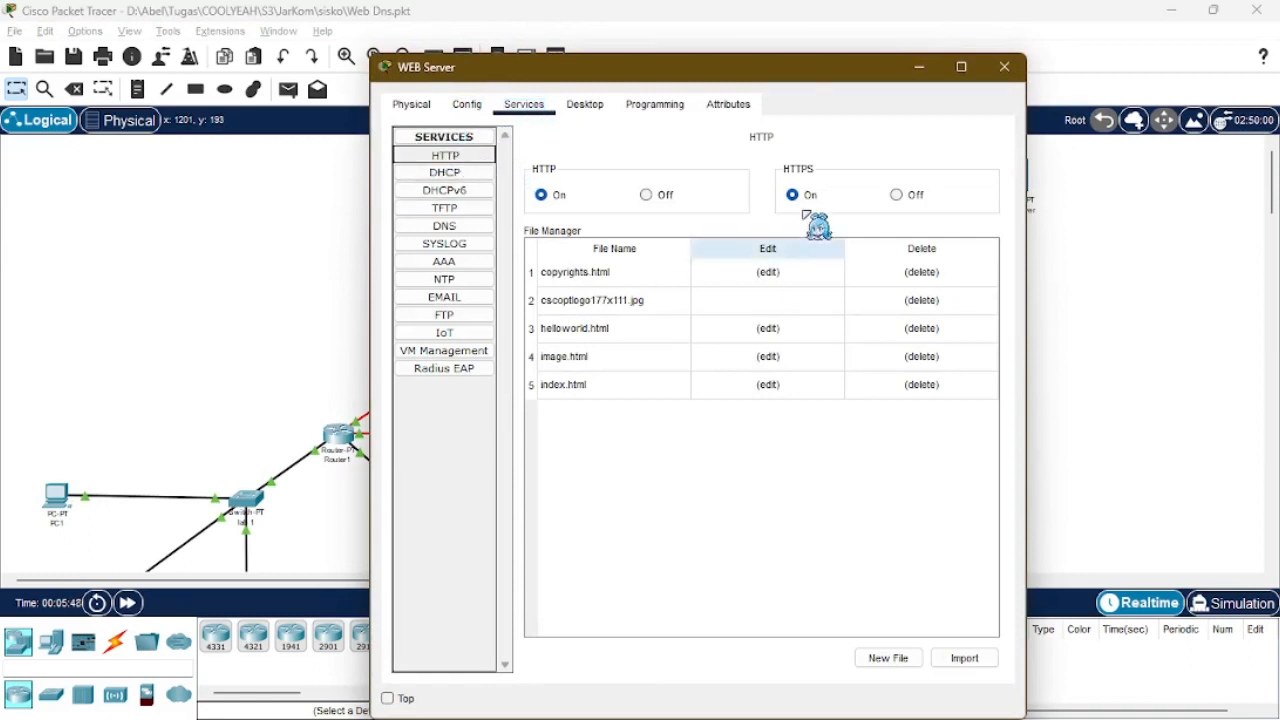
left_click(646, 194)
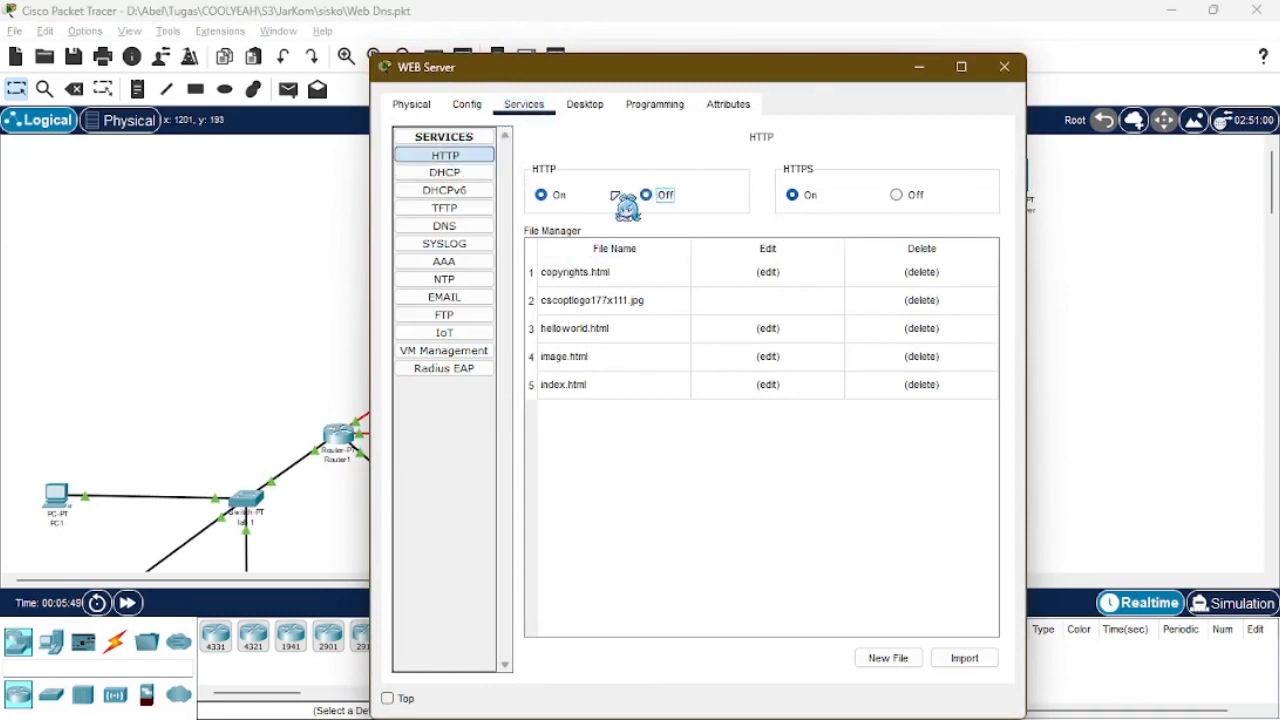
left_click(541, 195)
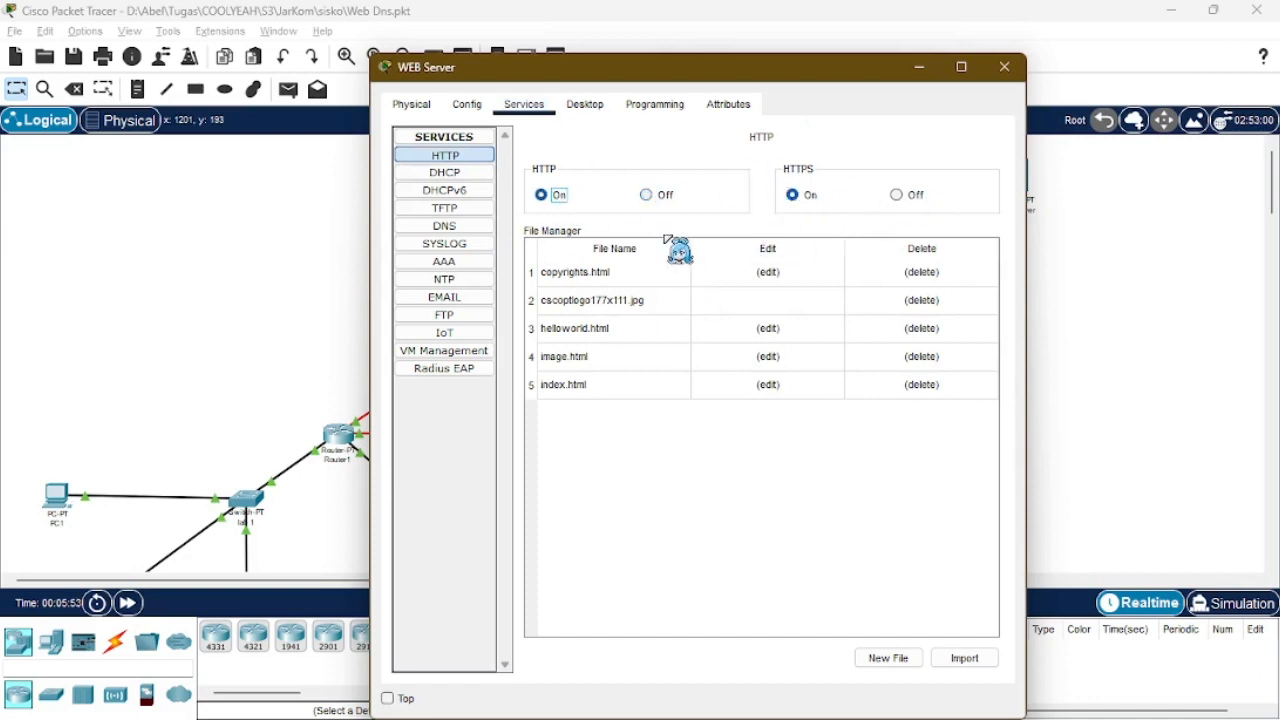
- Replace the code of index.html with the copied "SELAMAT DATANG DI OFFICIAL WEB JARKOM.COM." page, save it over the existing file and return to the topology
left_click(772, 388)
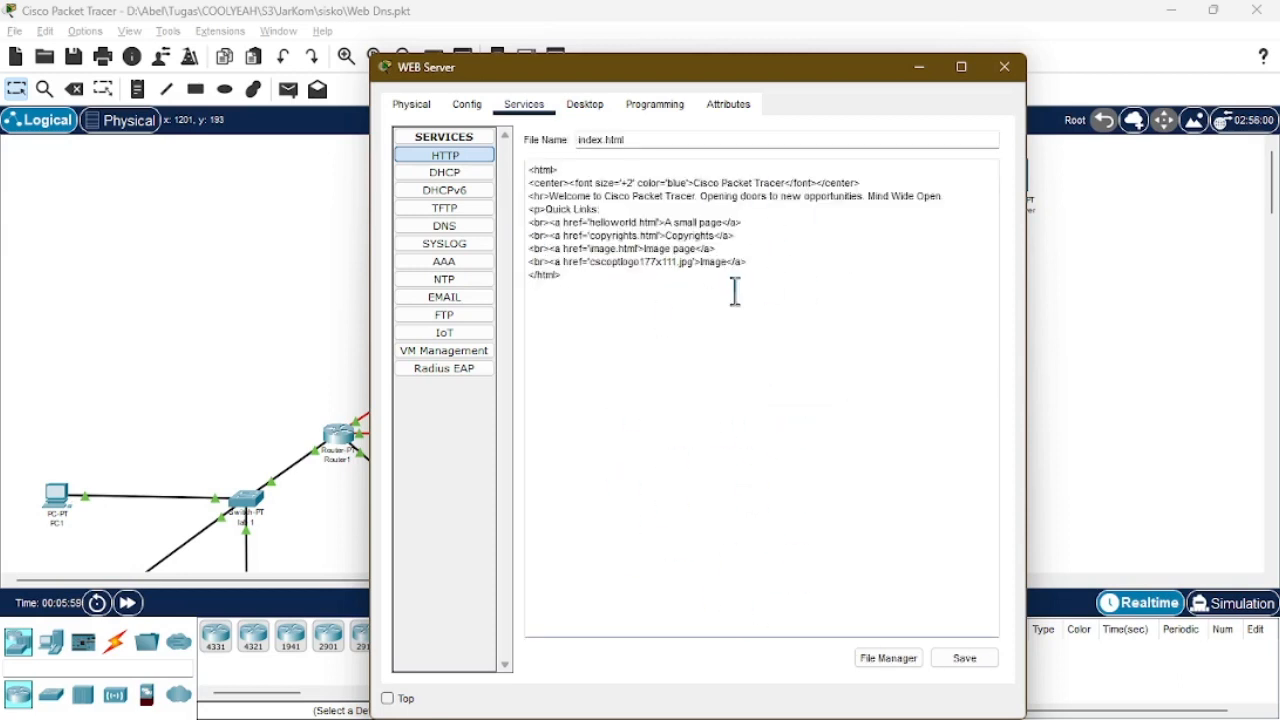
left_click_drag(735, 291, 540, 176)
left_click(651, 284)
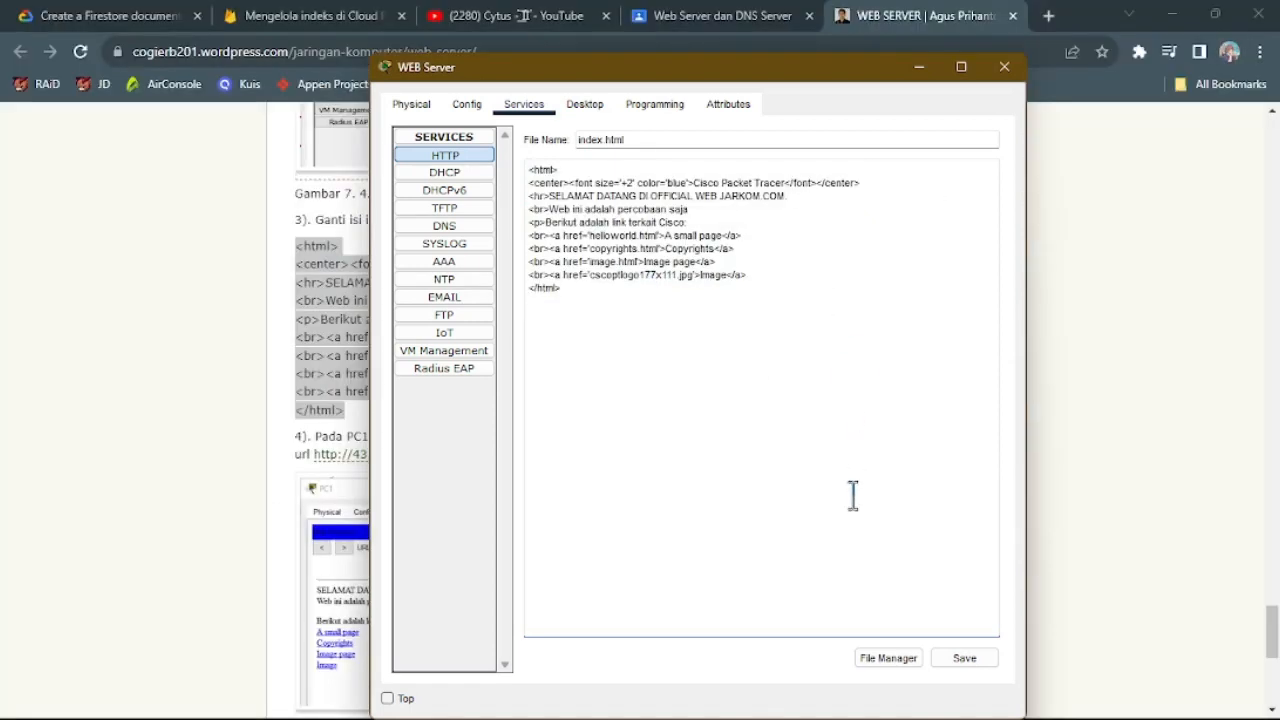
left_click(964, 658)
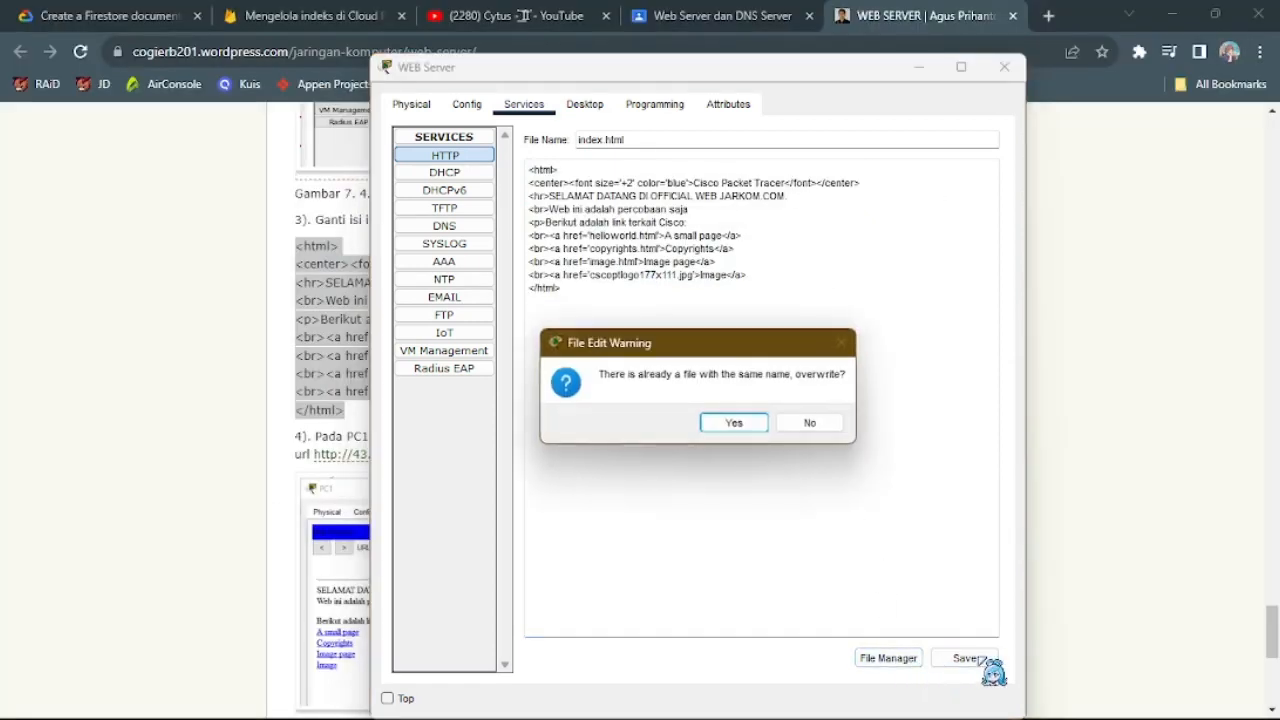
left_click(748, 427)
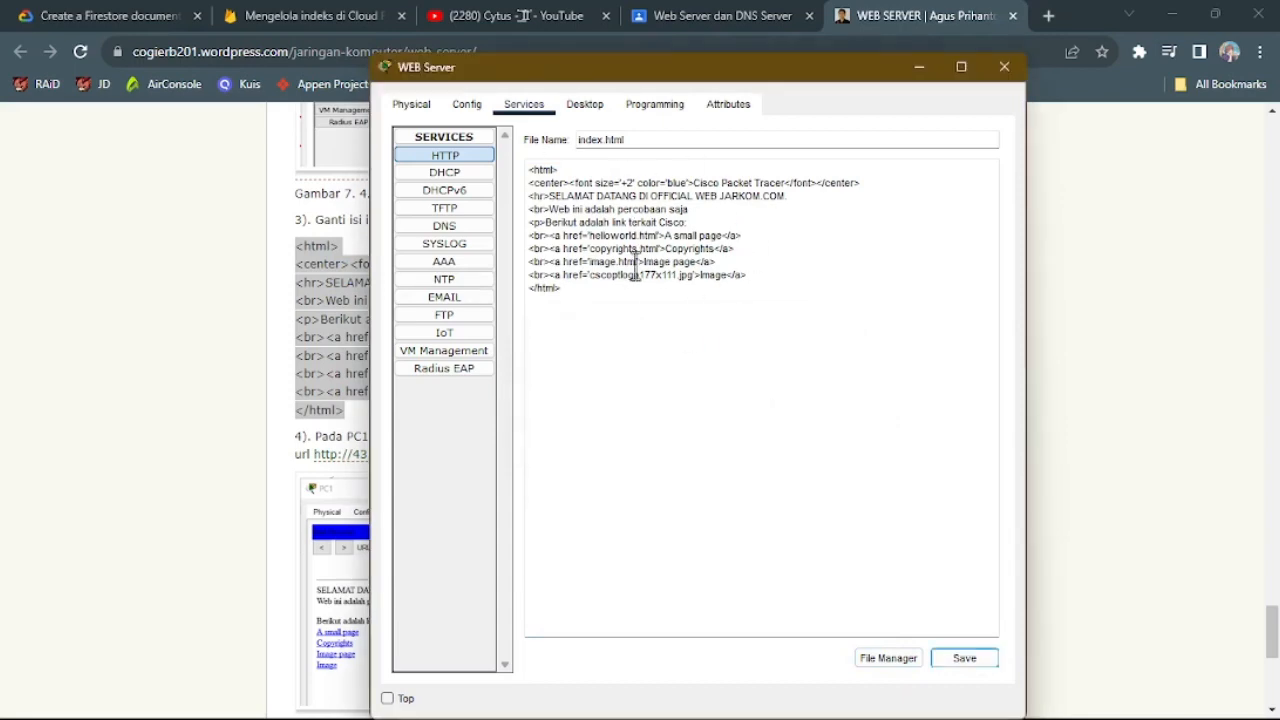
key("alt+Tab")
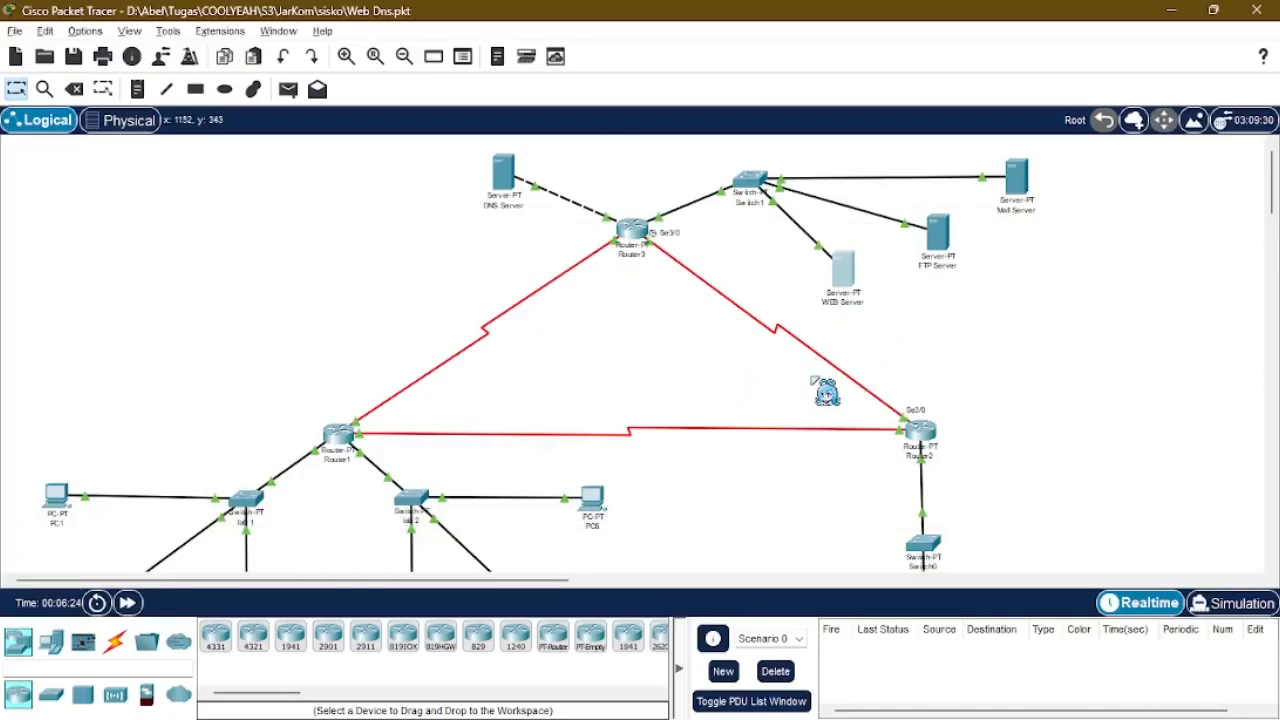
scroll(680, 323, "down", 4)
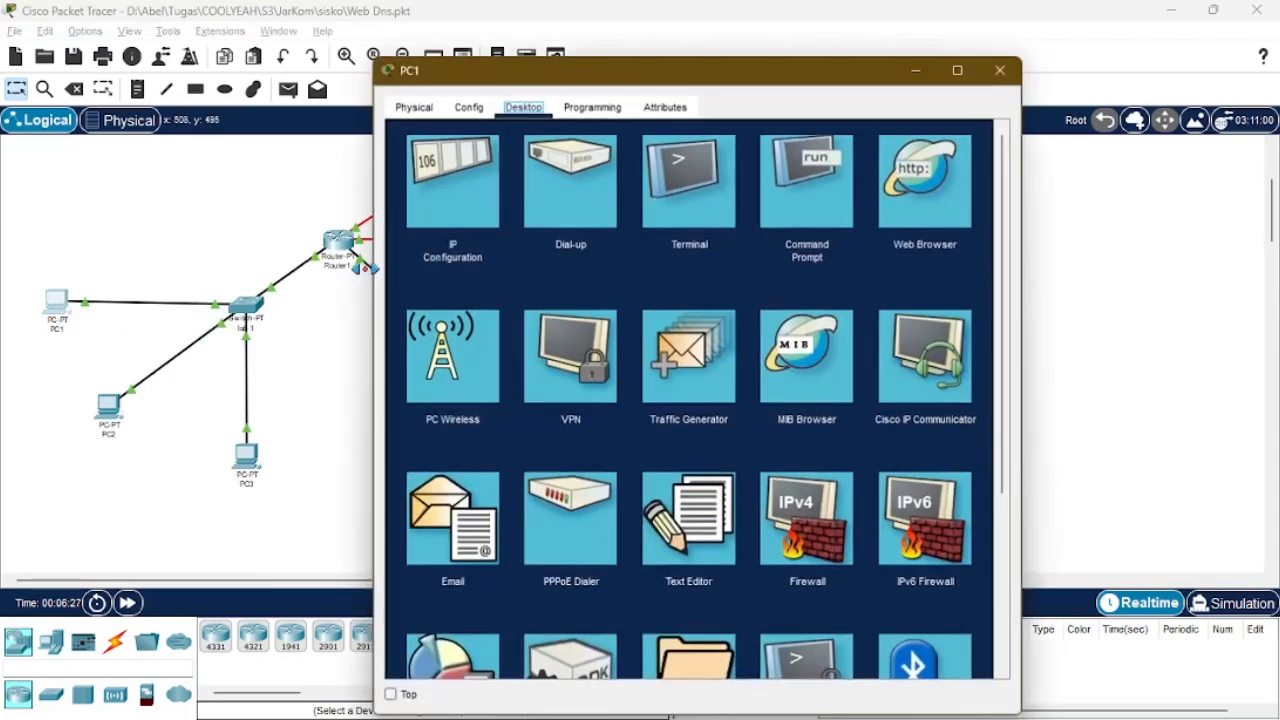
left_click(56, 302)
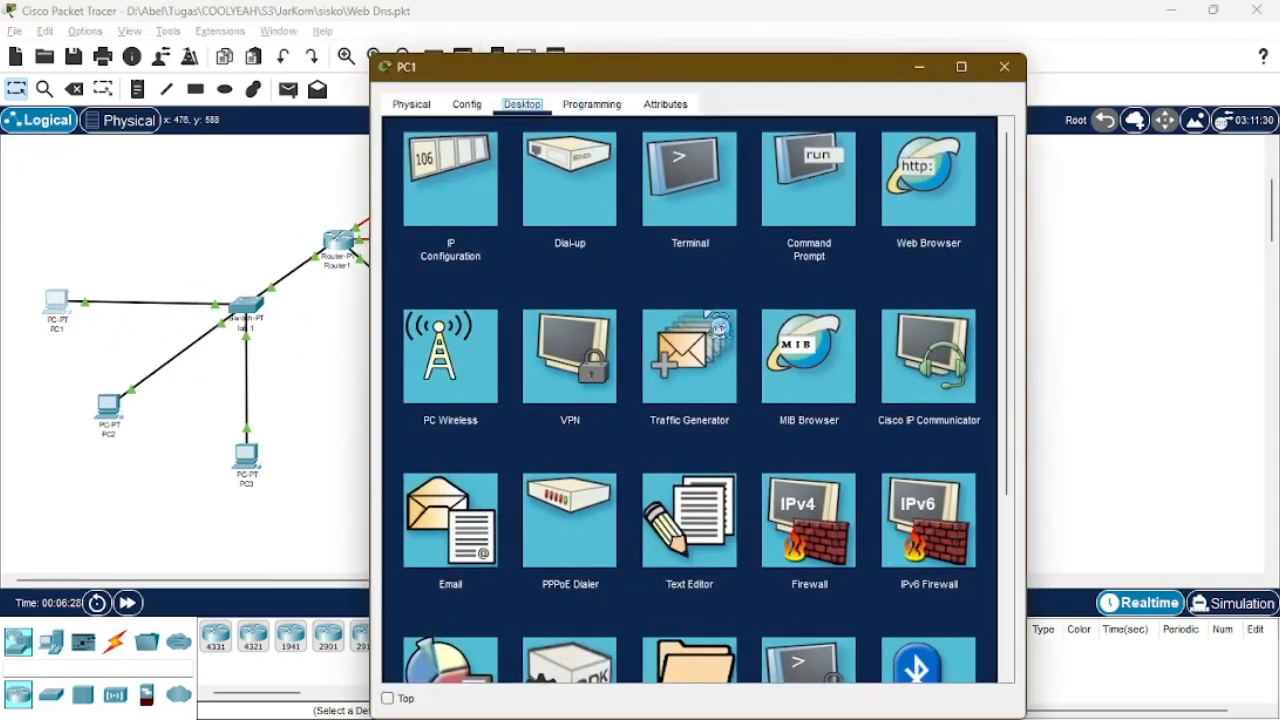
left_click(932, 202)
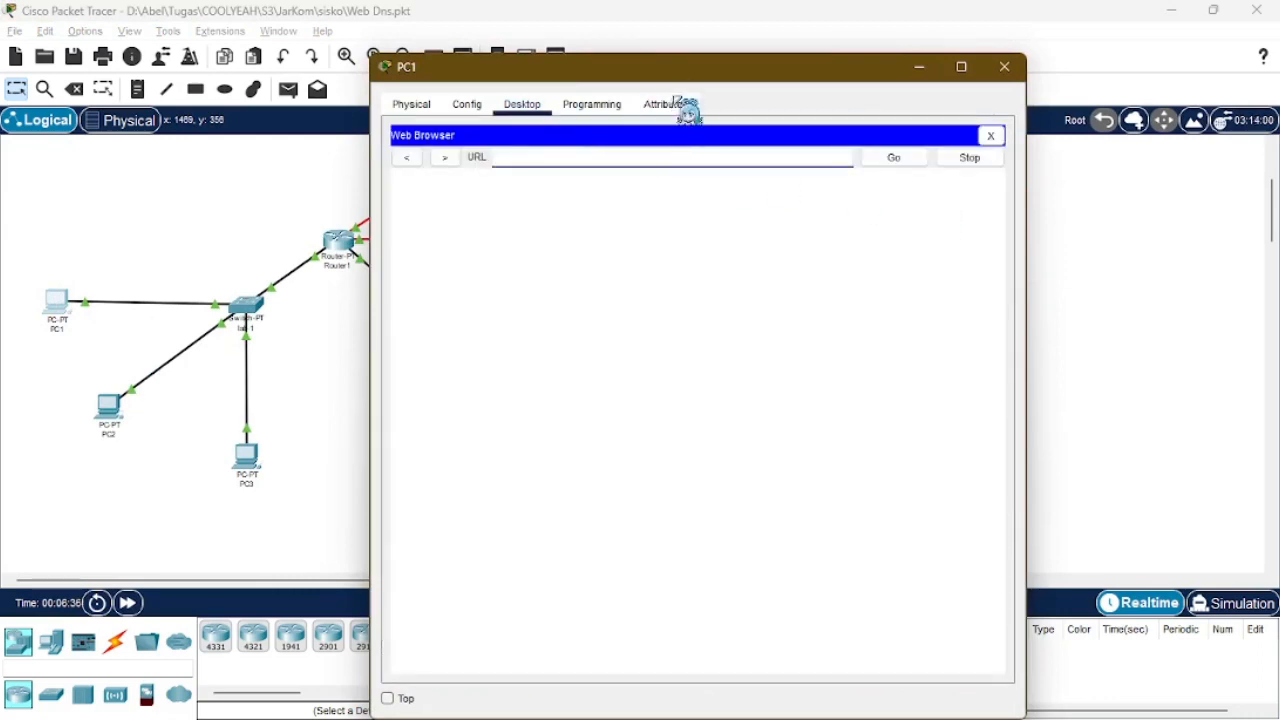
left_click_drag(677, 63, 1016, 62)
scroll(622, 295, "up", 3)
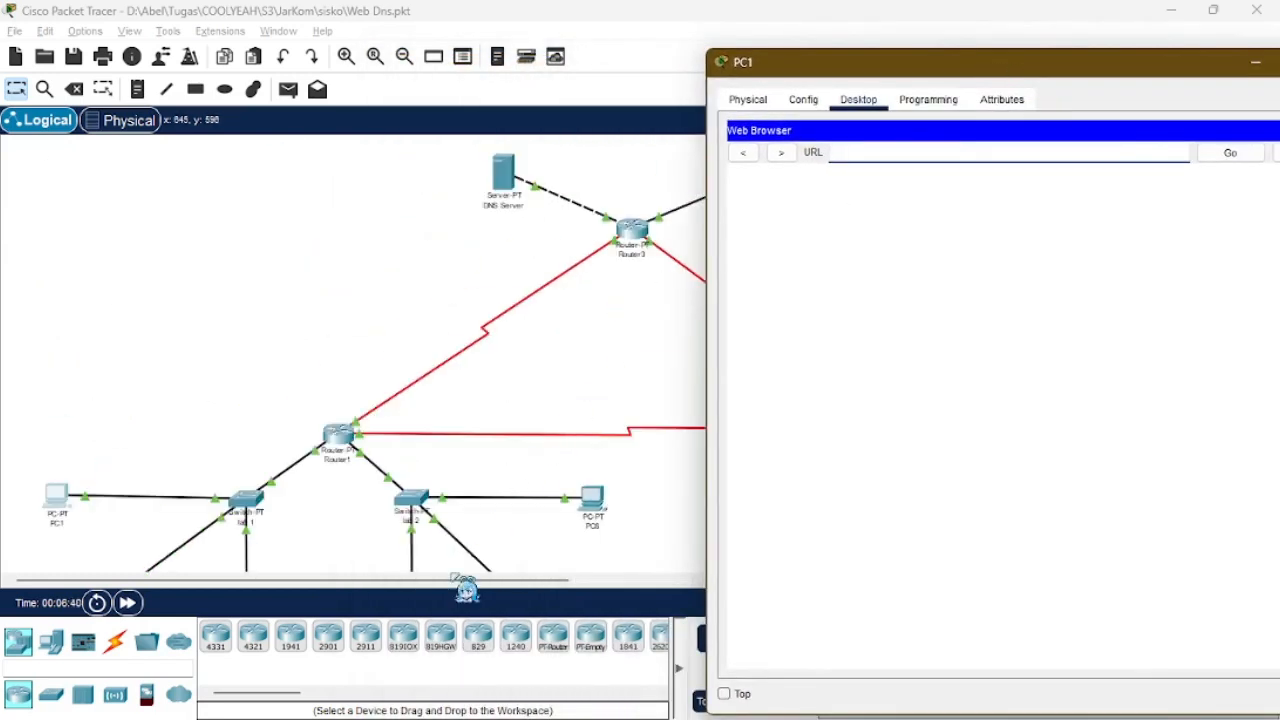
left_click_drag(478, 582, 563, 580)
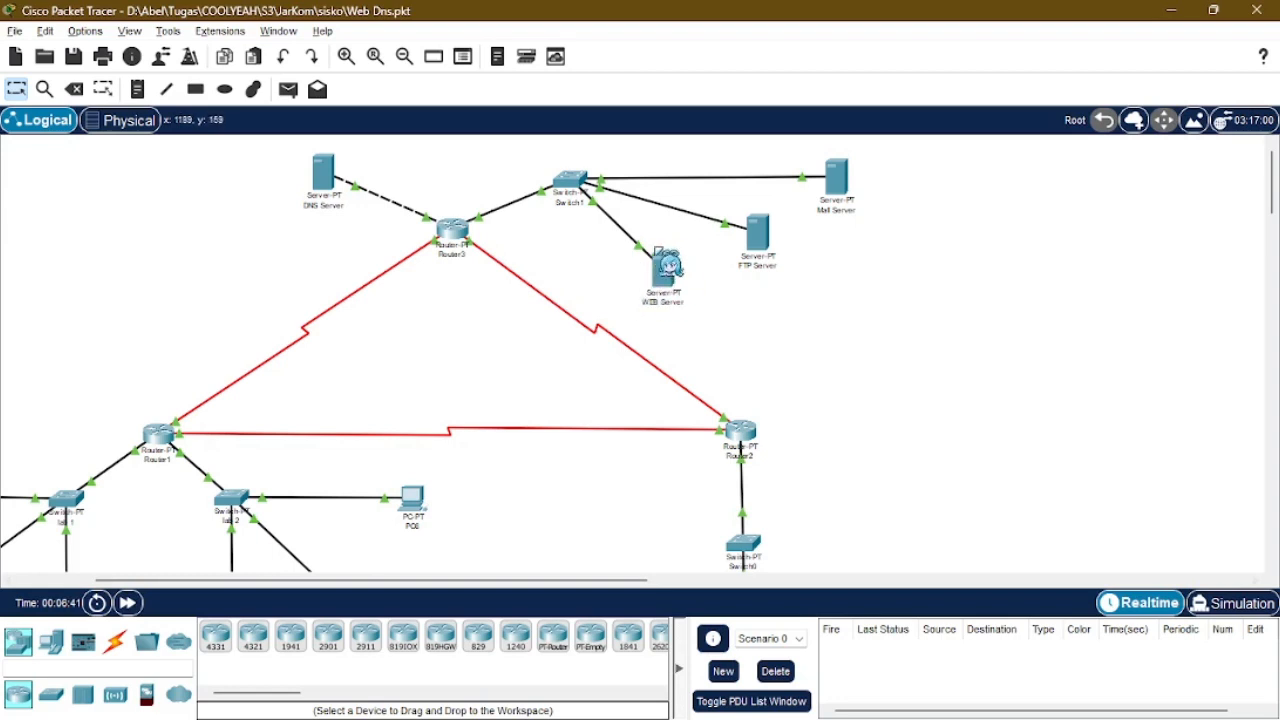
key("alt+Tab")
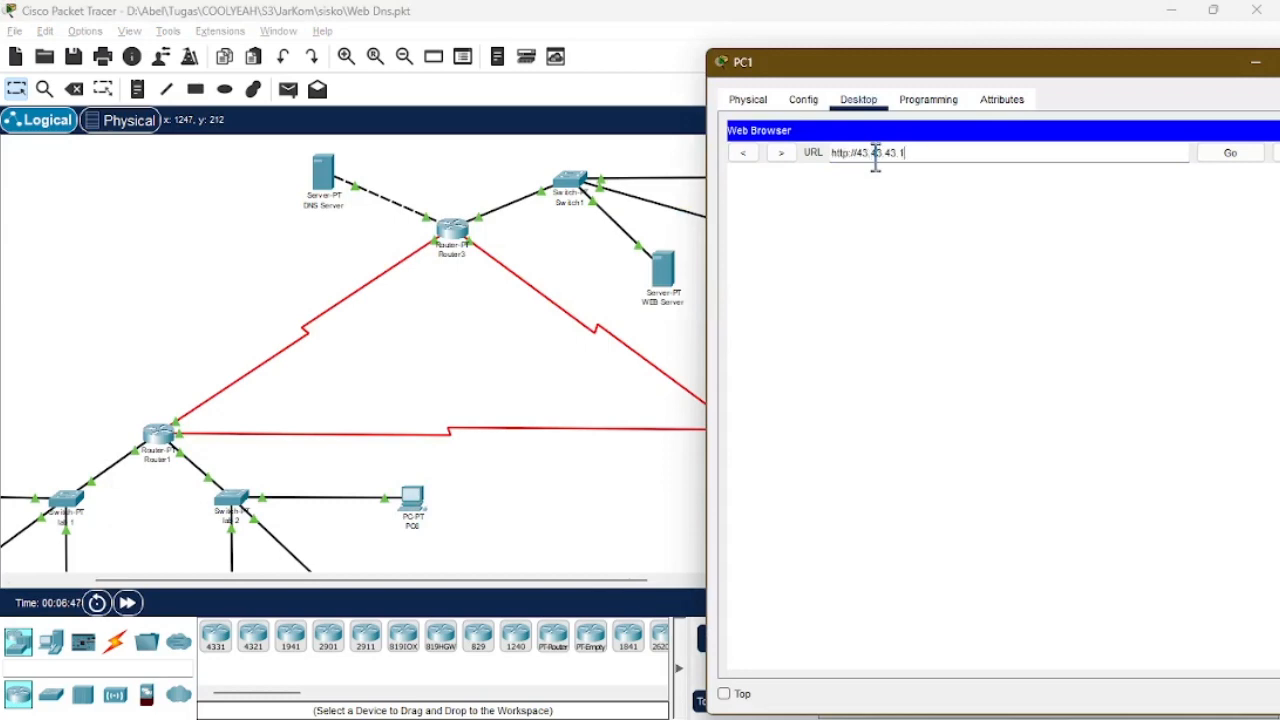
key("Return")
left_click_drag(1075, 62, 960, 42)
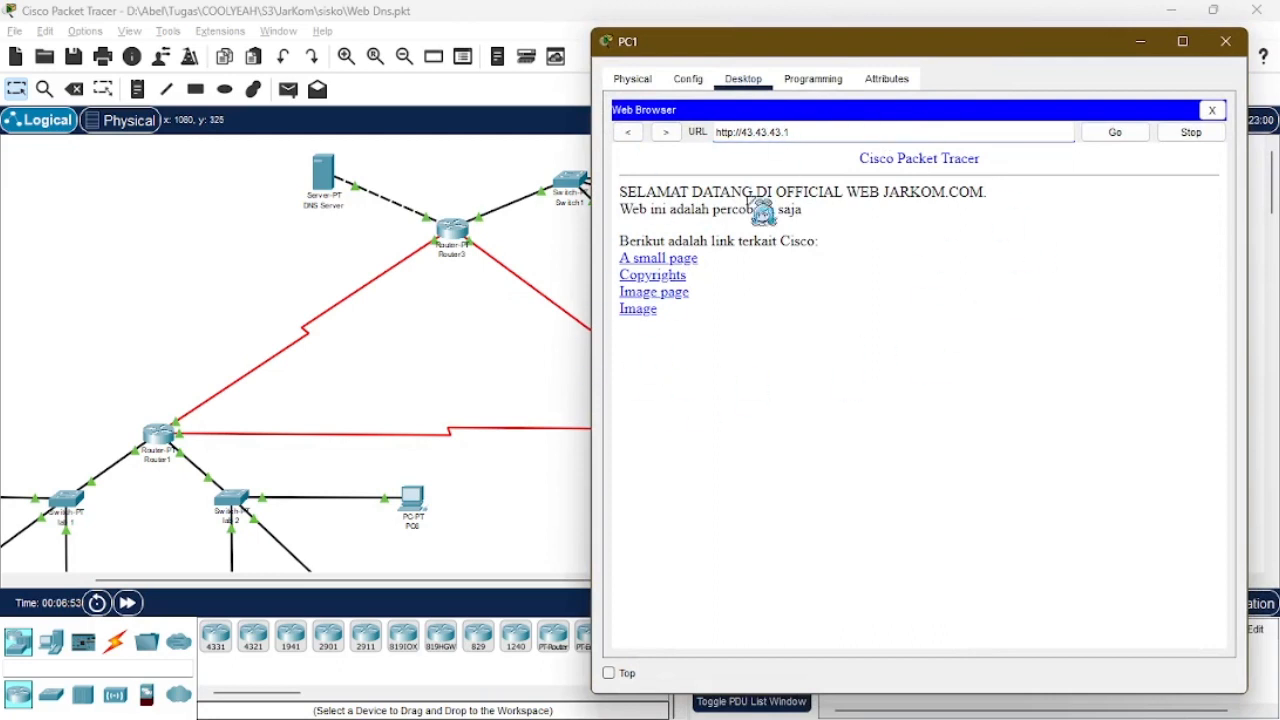
- Try the A small page, Copyrights, Image page and Image links, going back after each, and close the PC1 window
left_click(688, 262)
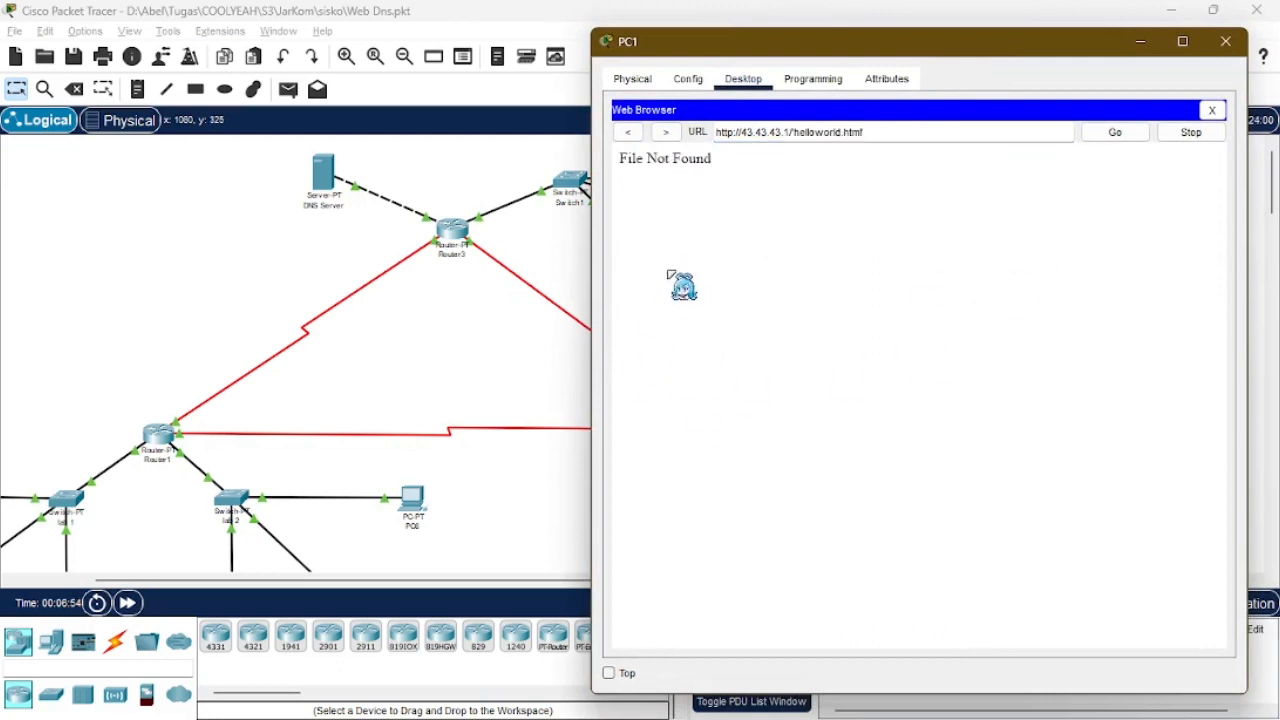
left_click(628, 132)
left_click(683, 275)
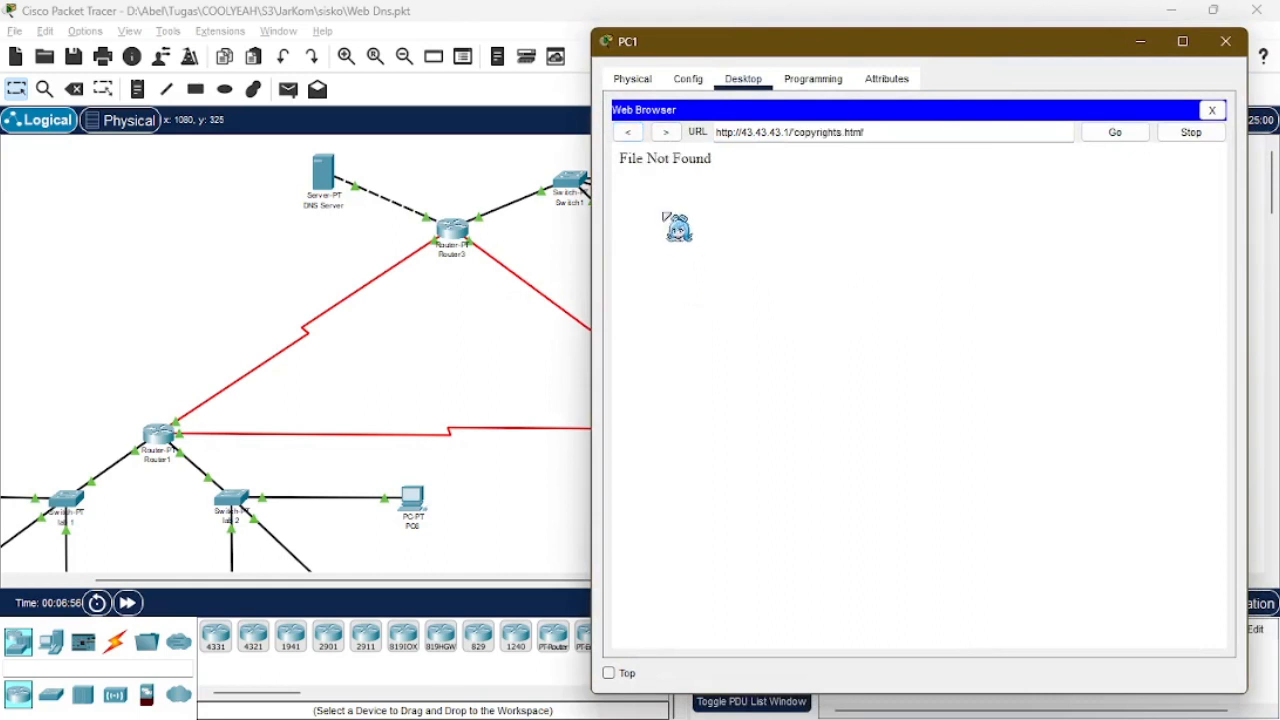
left_click(628, 132)
left_click(682, 293)
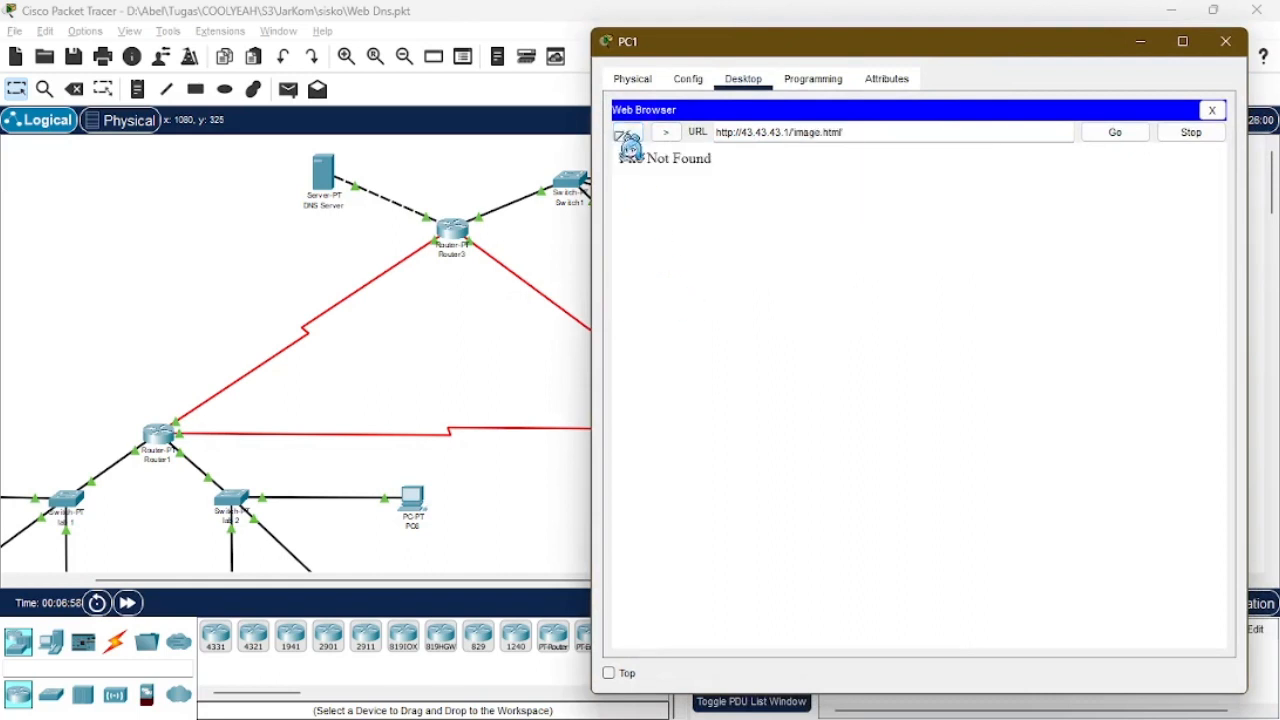
left_click(628, 132)
left_click(648, 310)
left_click(628, 132)
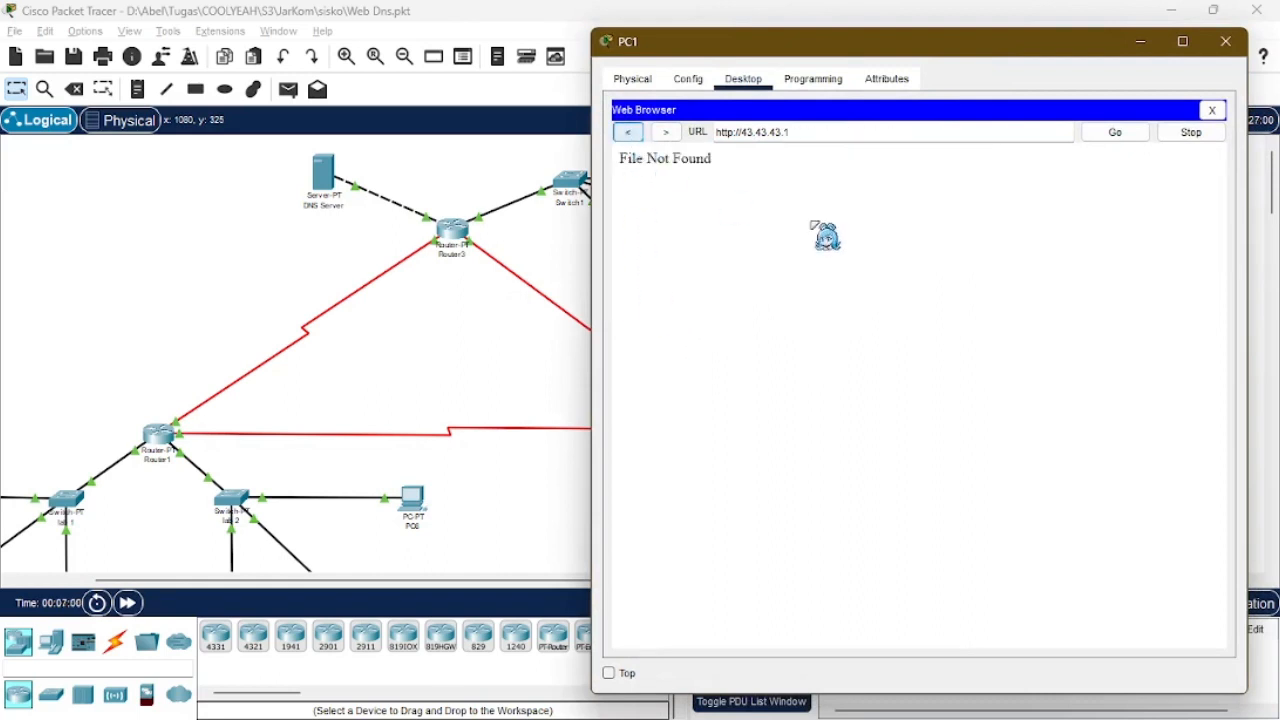
left_click(1228, 42)
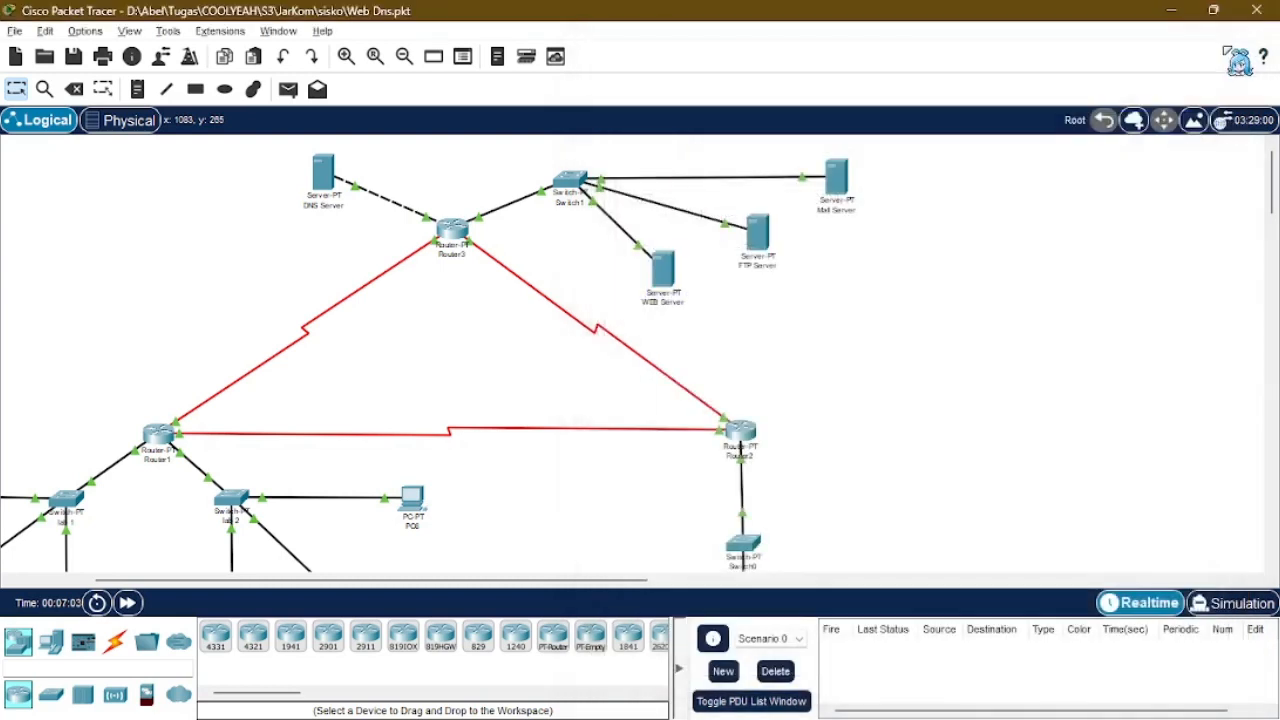
mouse_move(852, 183)
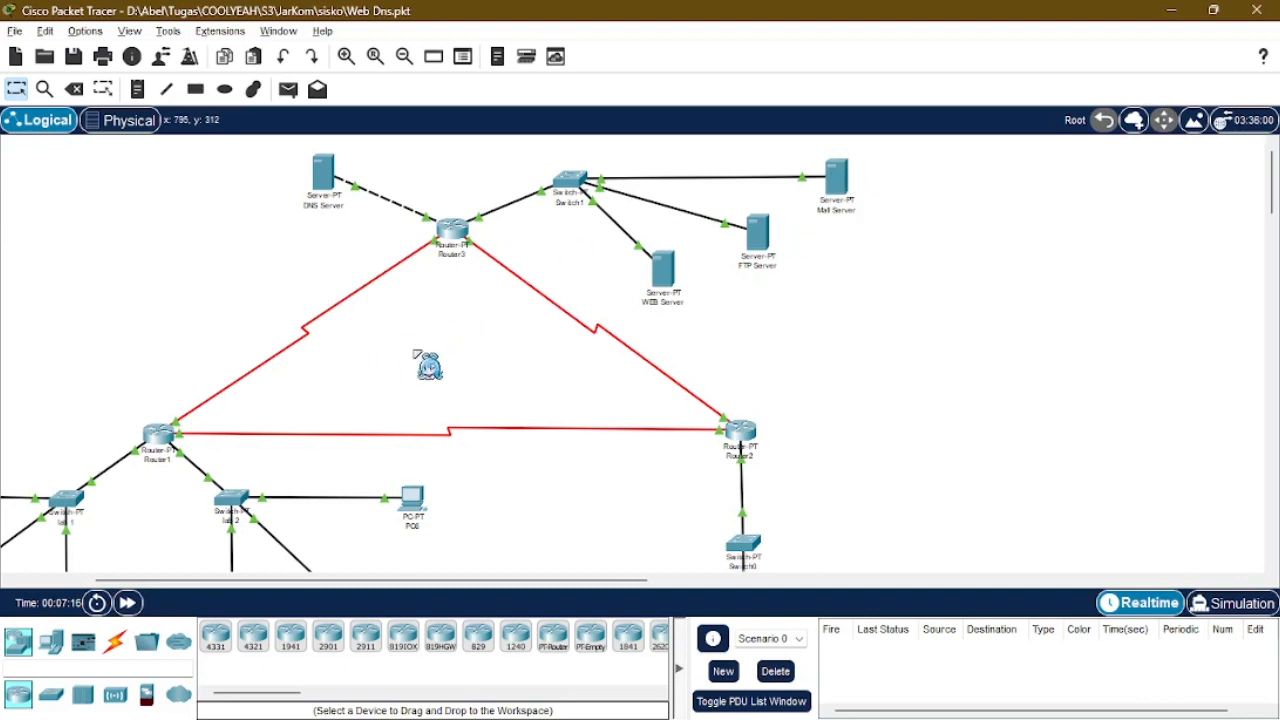
left_click_drag(600, 580, 500, 580)
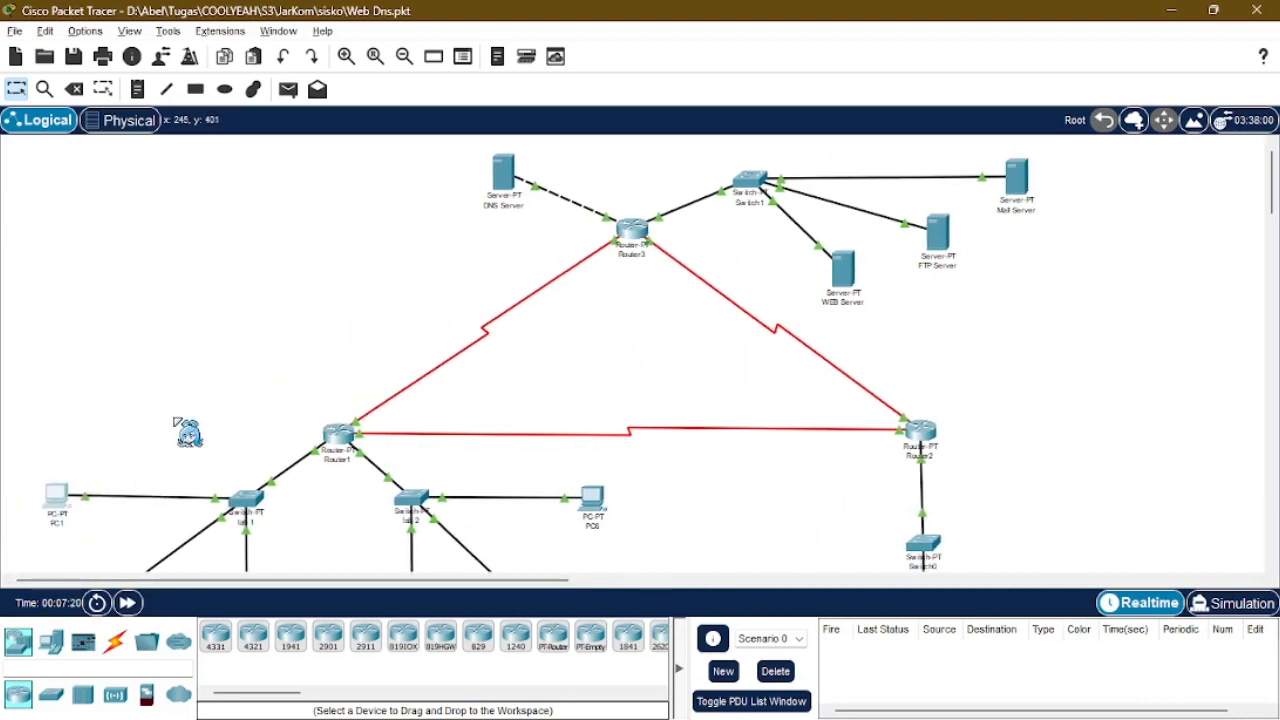
scroll(188, 432, "down", 3)
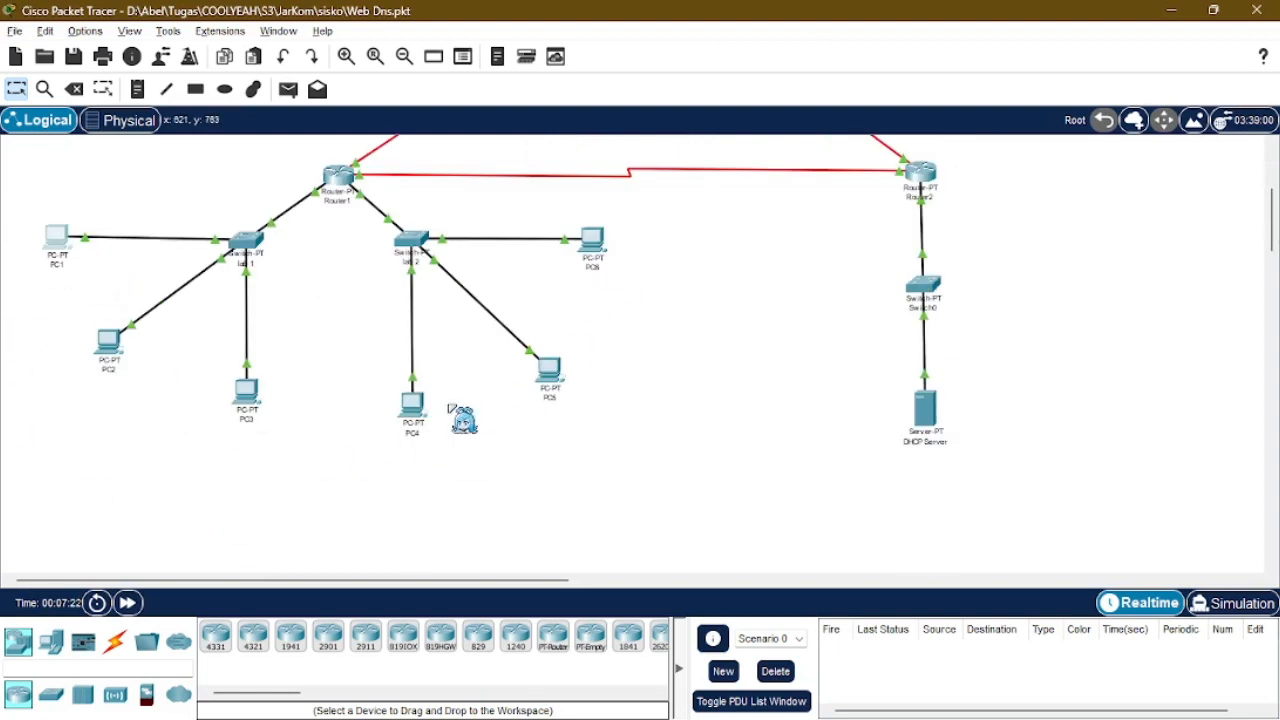
scroll(520, 355, "up", 3)
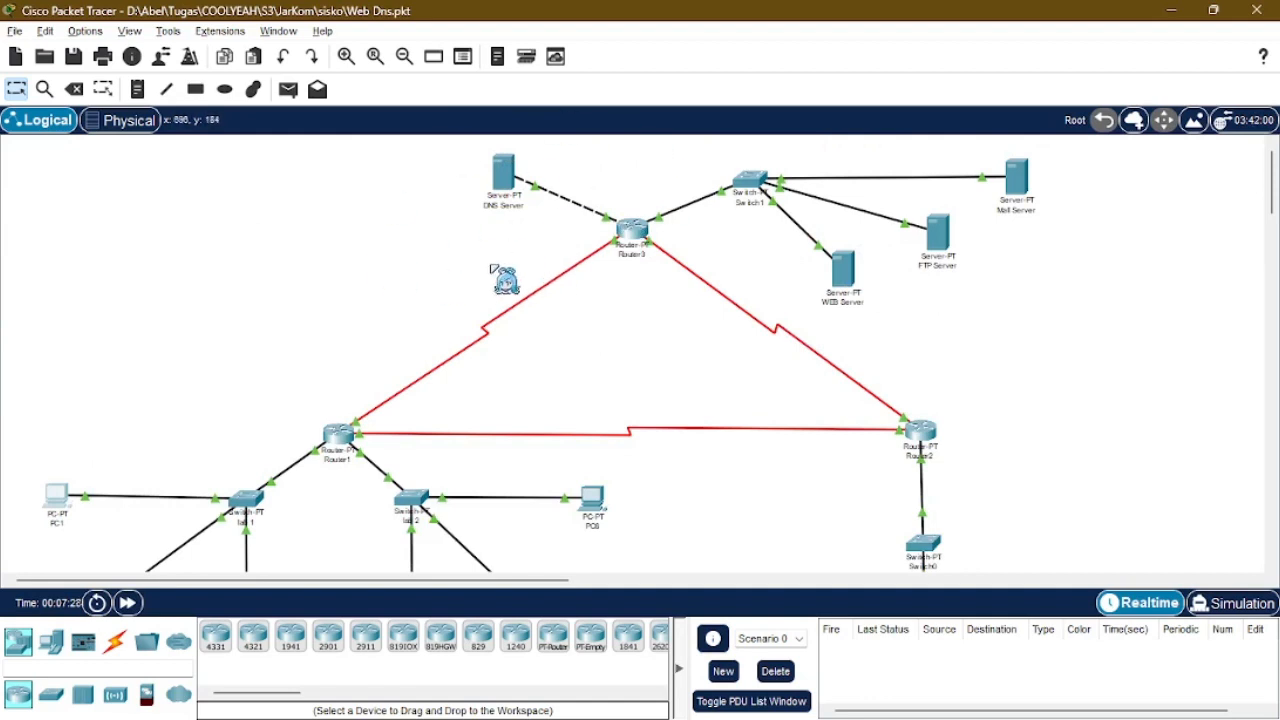
mouse_move(538, 292)
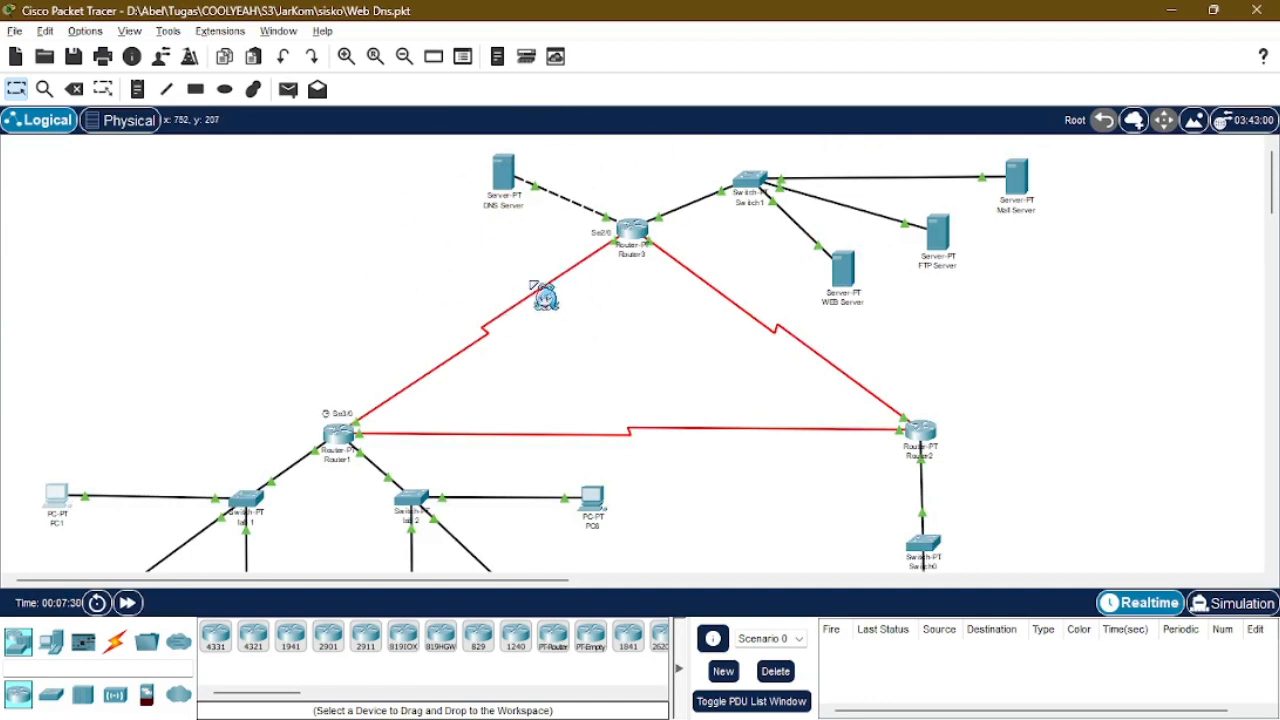
- Open the DNS Server and check its FastEthernet0 IP configuration
left_click(511, 200)
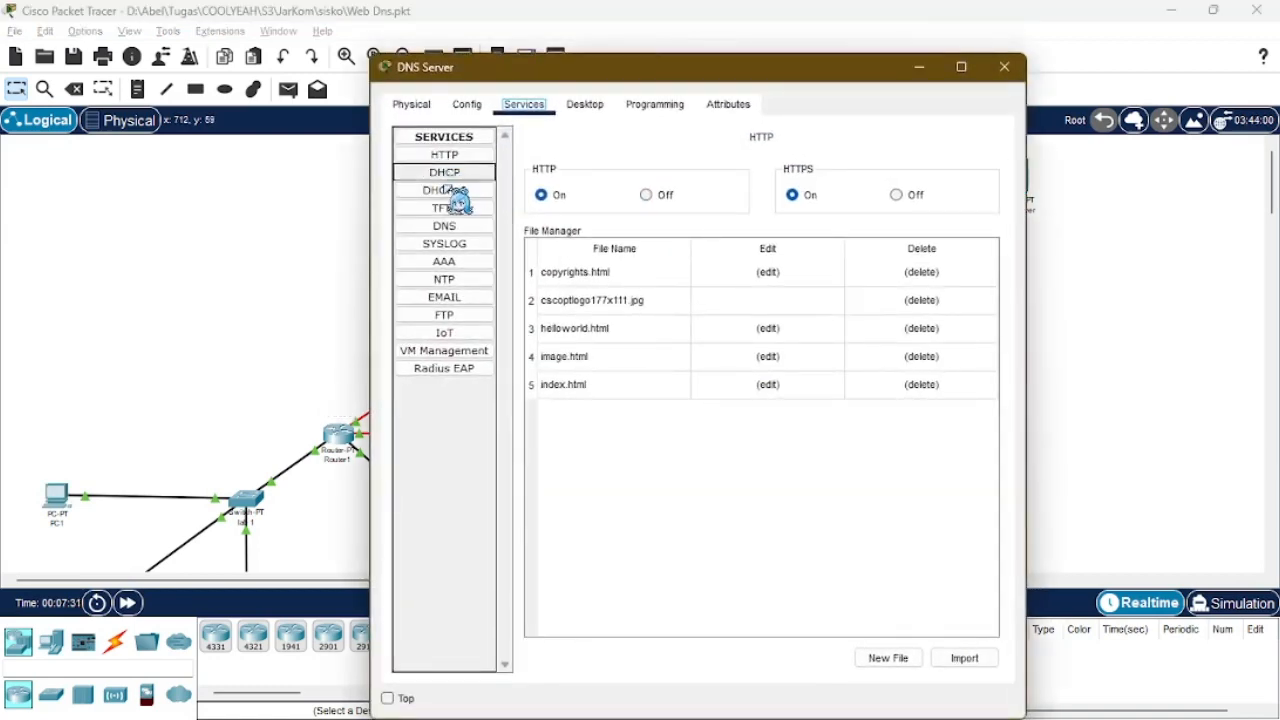
left_click(466, 104)
left_click(450, 209)
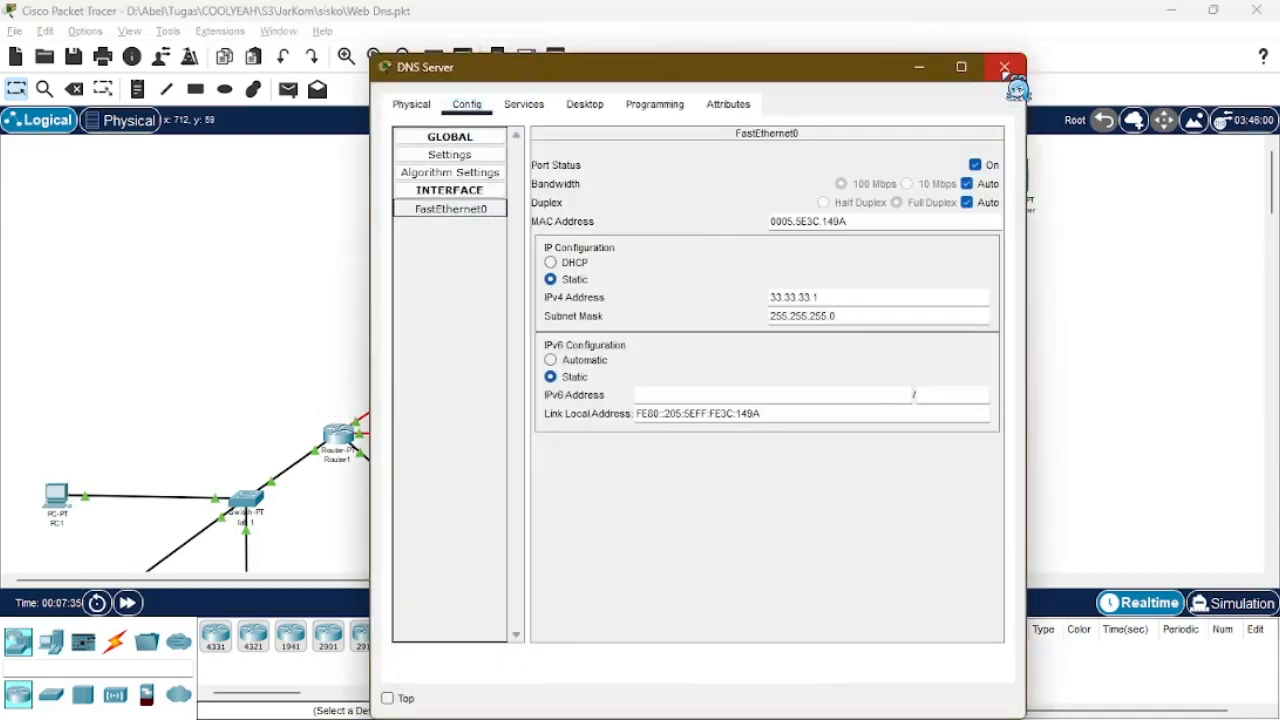
- Turn on the DNS service on the DNS Server
left_click(527, 104)
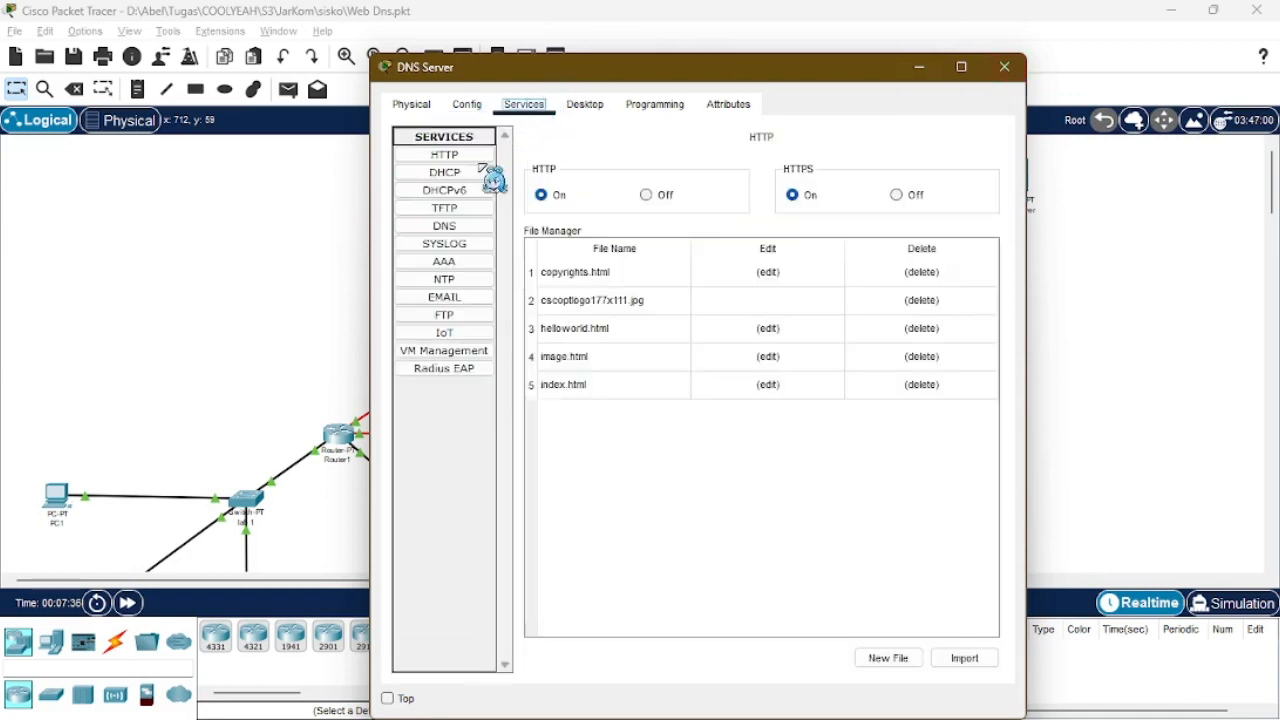
left_click(480, 228)
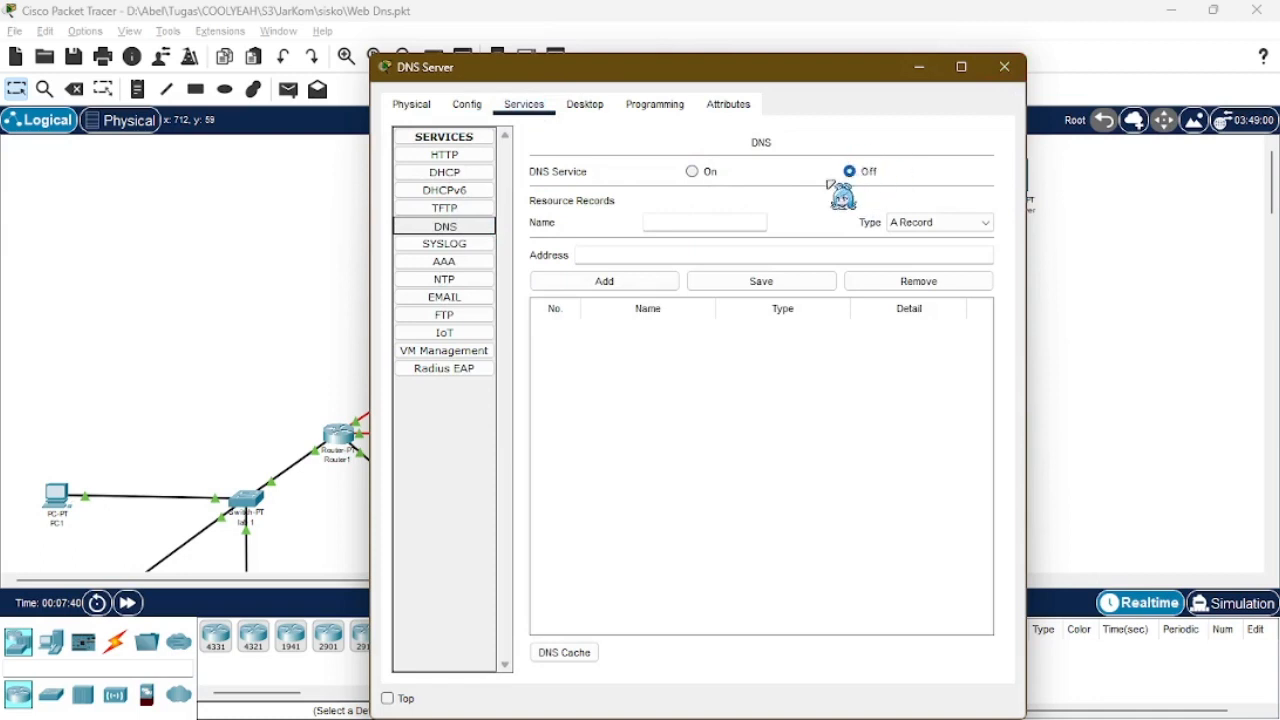
left_click(700, 173)
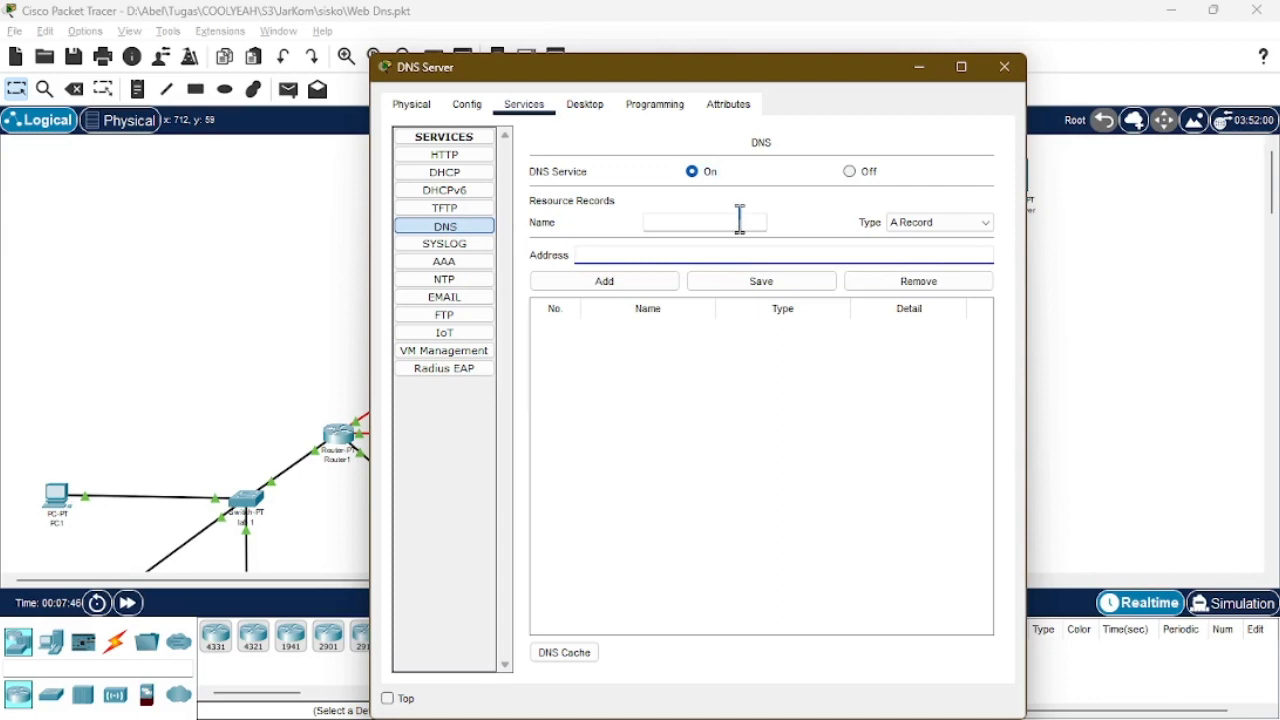
- Add an A record for jarkom.com pointing to 43.43.43.1 on the DNS Server
left_click(739, 220)
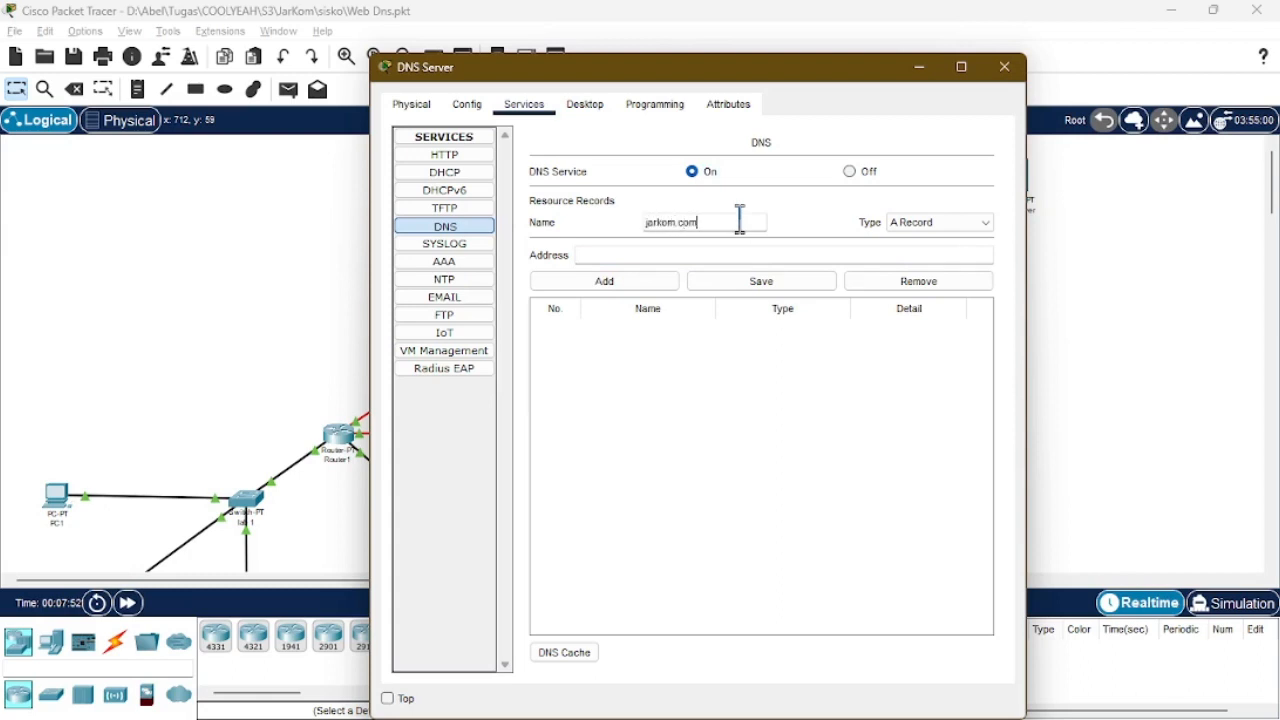
left_click(833, 254)
left_click_drag(833, 68, 477, 68)
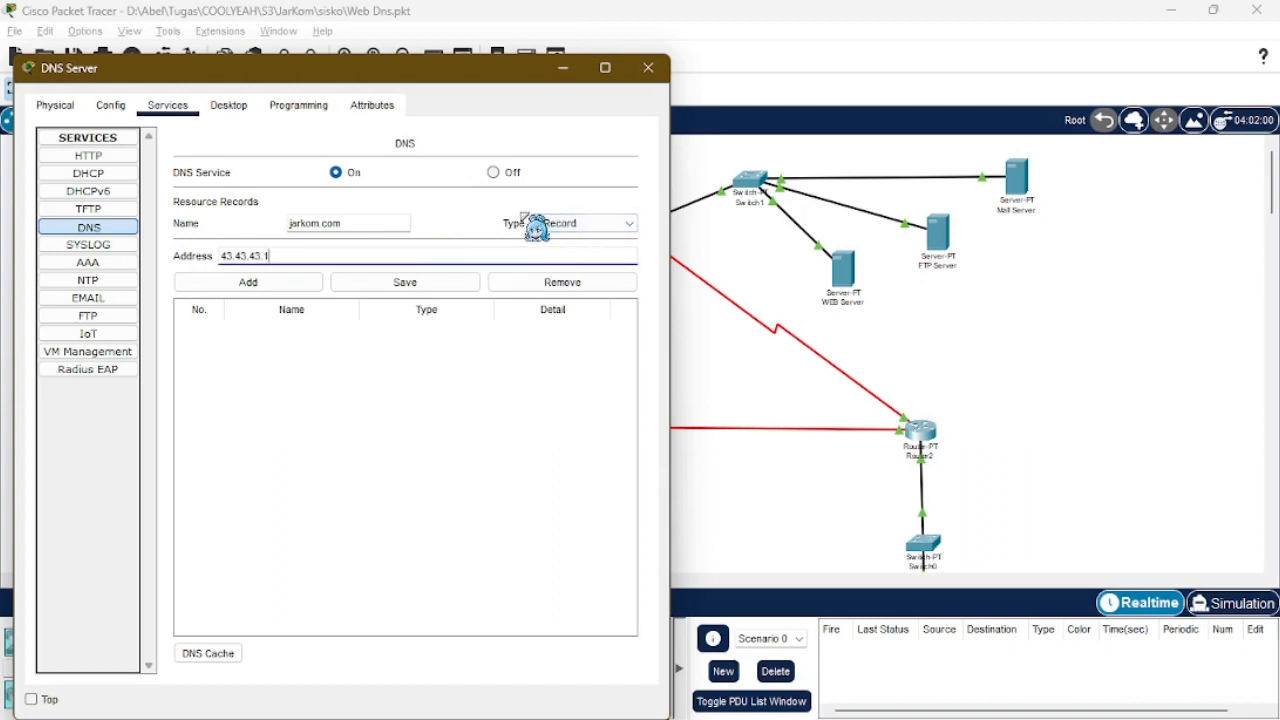
left_click(290, 283)
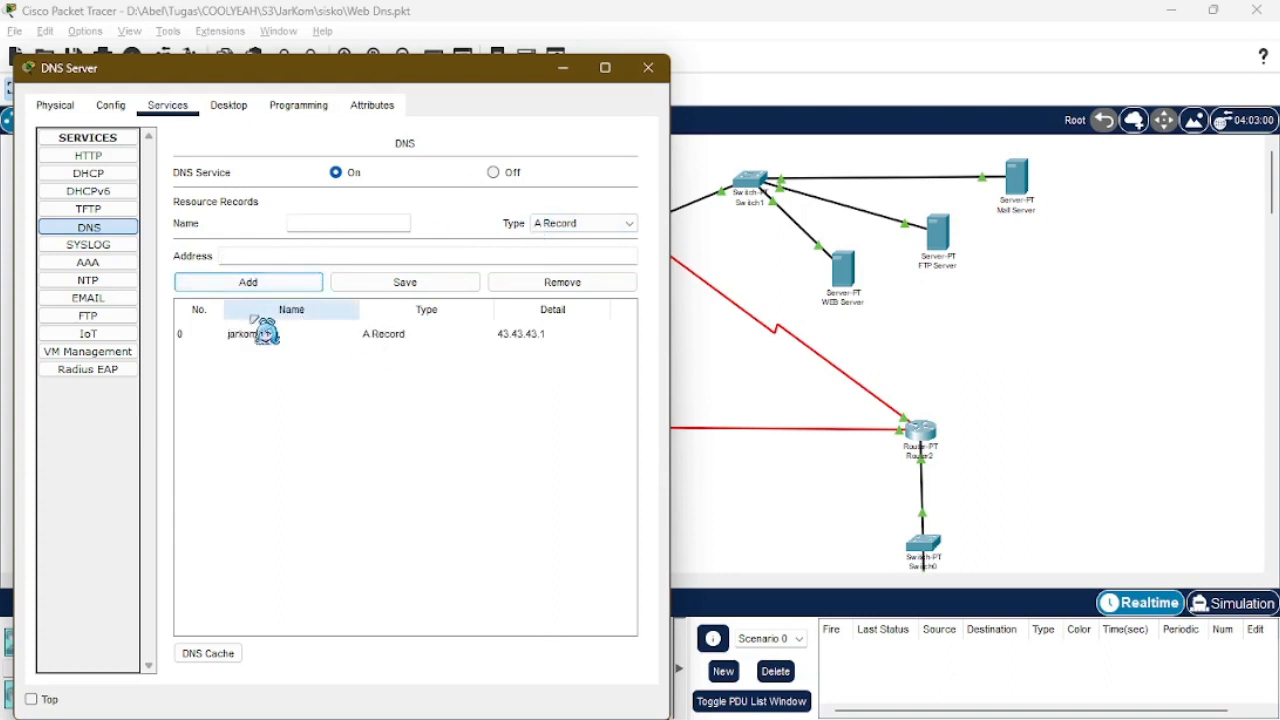
left_click(403, 284)
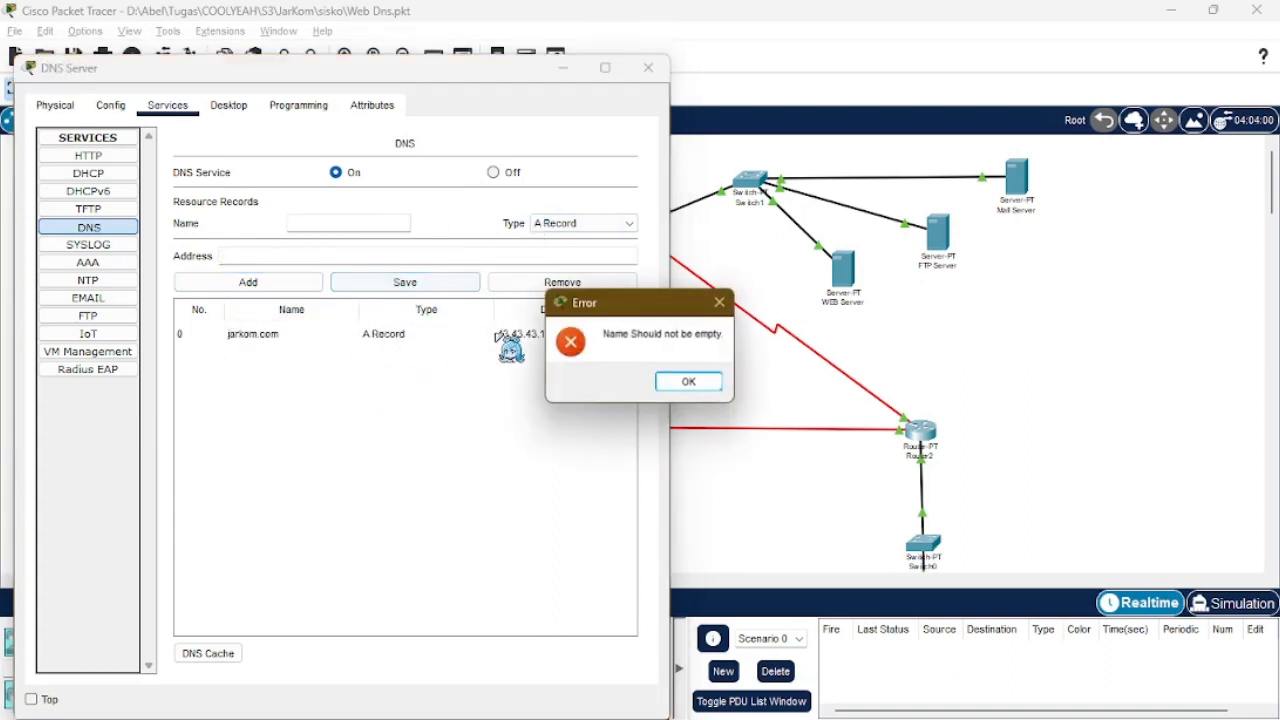
left_click(700, 384)
left_click(369, 222)
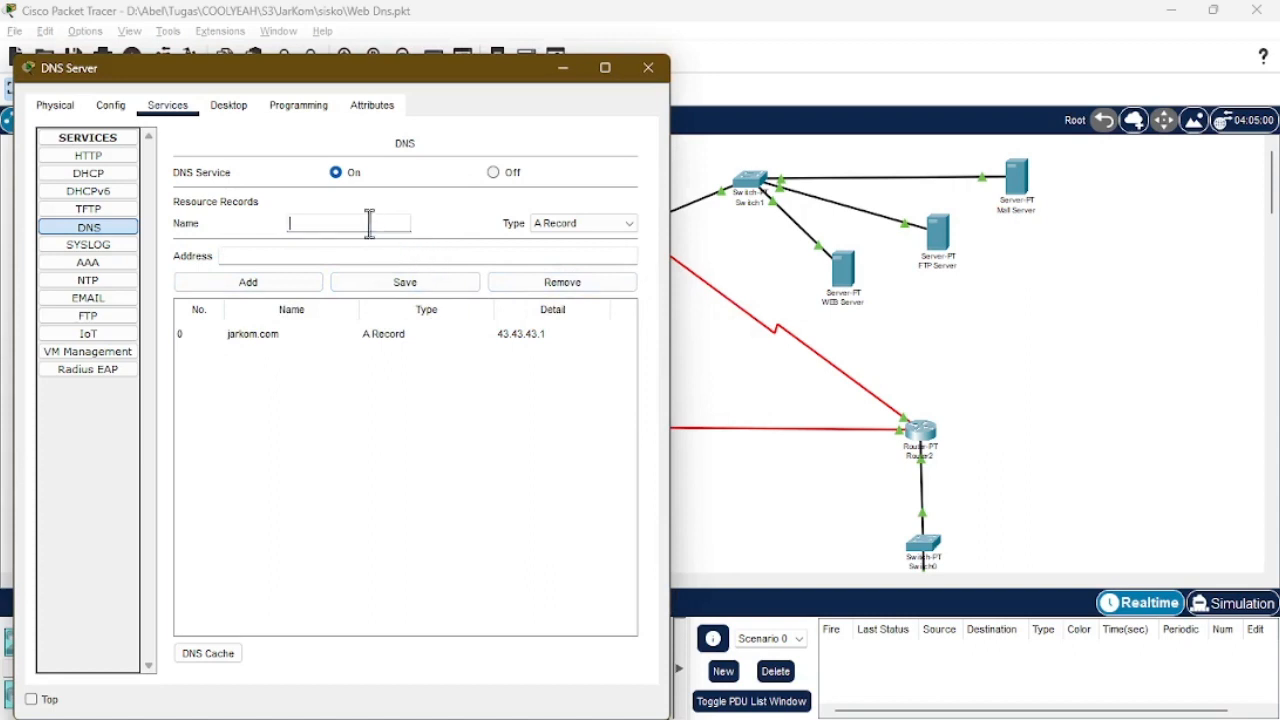
left_click(598, 224)
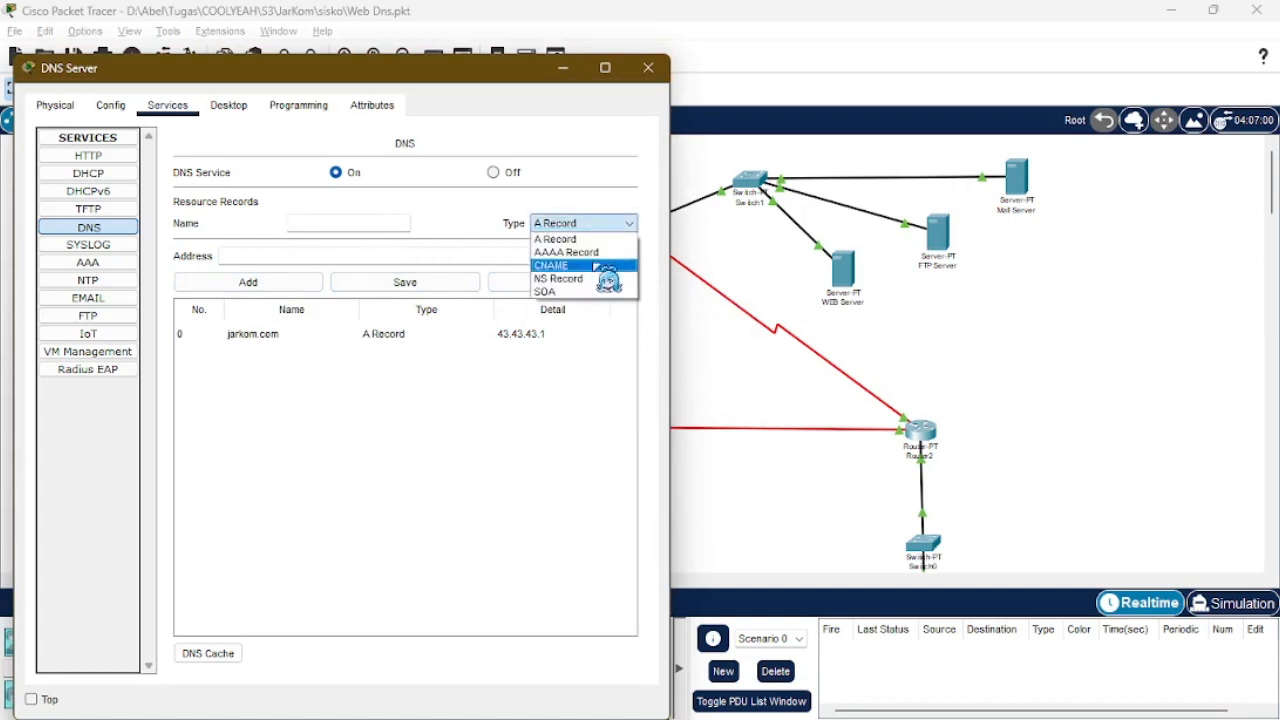
left_click(590, 265)
left_click(380, 222)
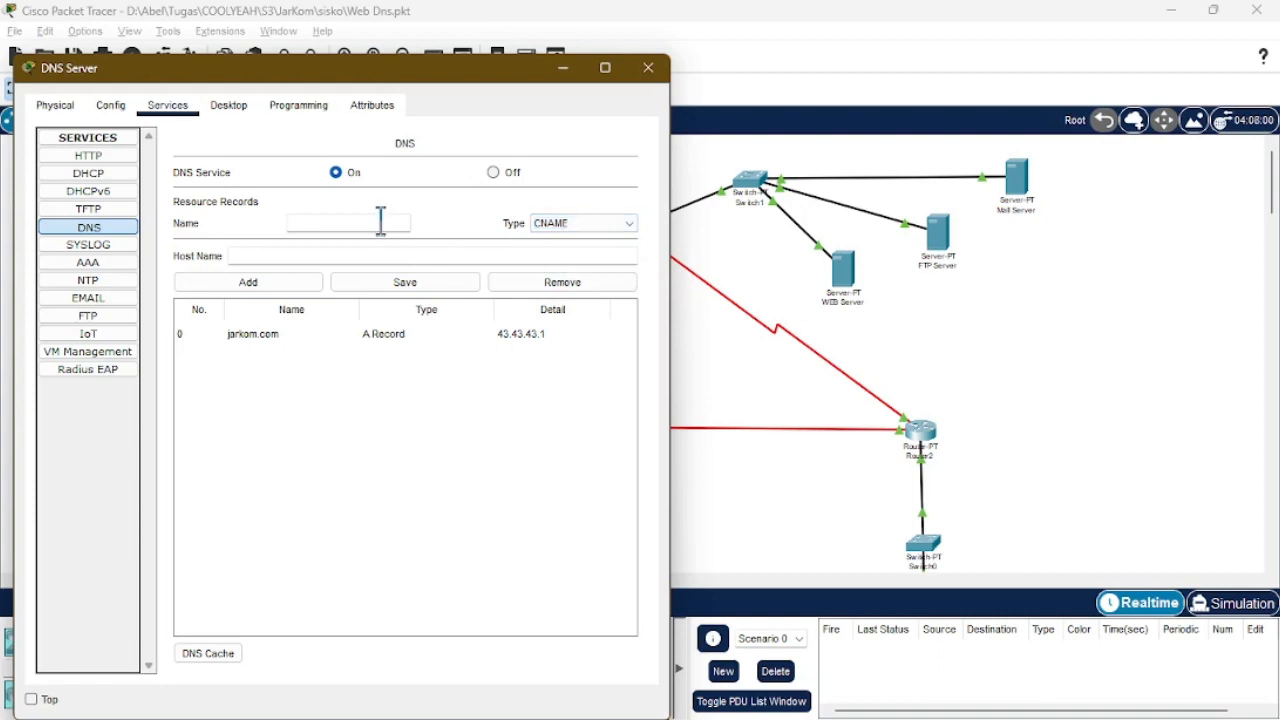
type("www.jarkom.com")
left_click(487, 256)
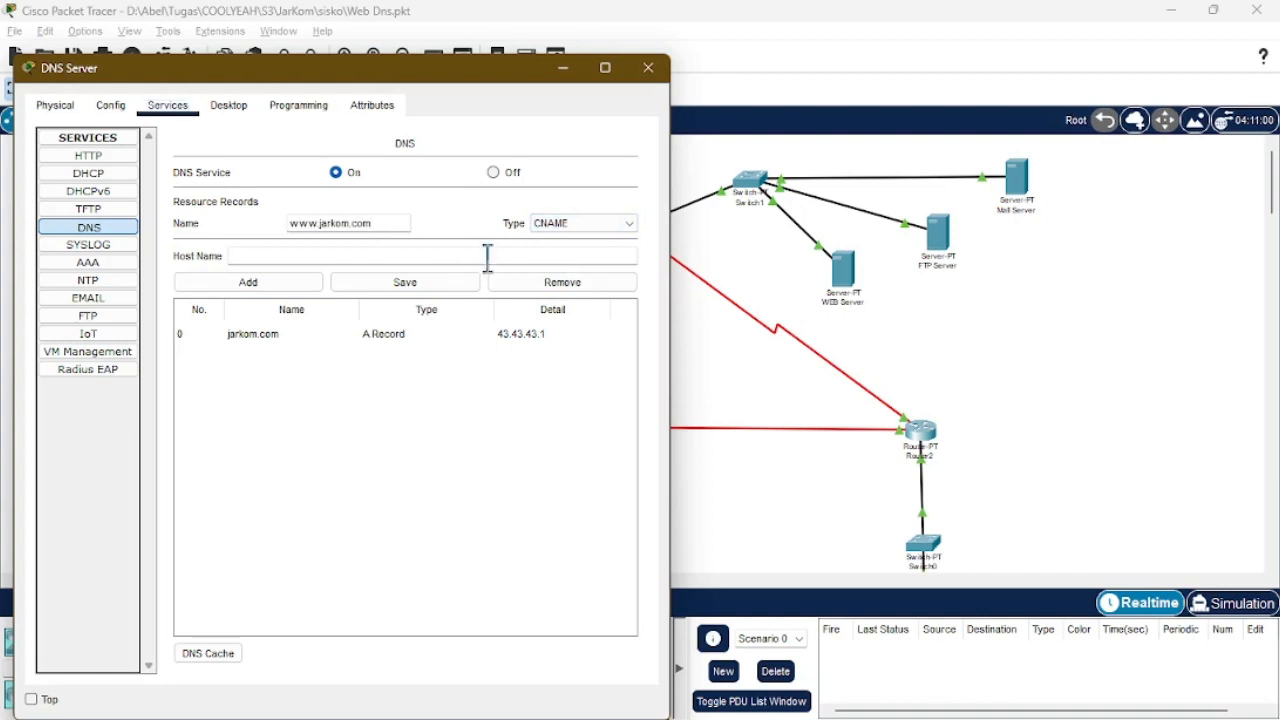
type("jarkom.com")
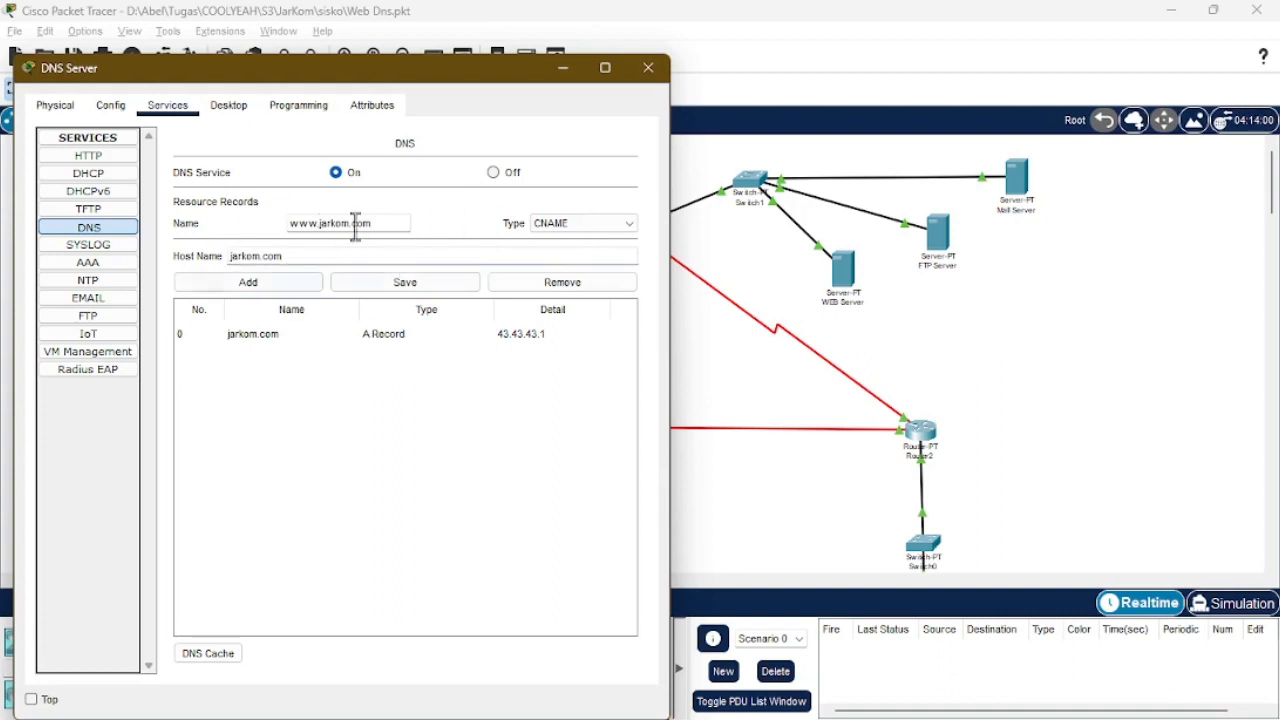
left_click(292, 281)
left_click(429, 284)
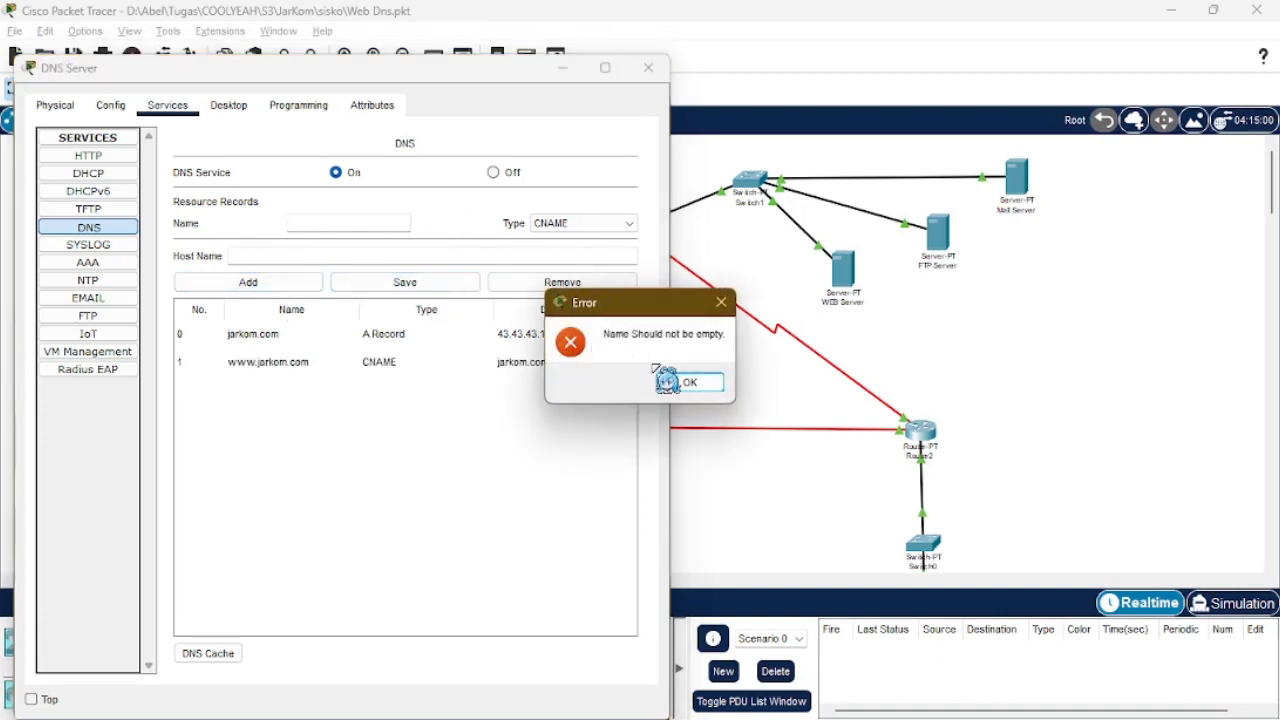
key("Return")
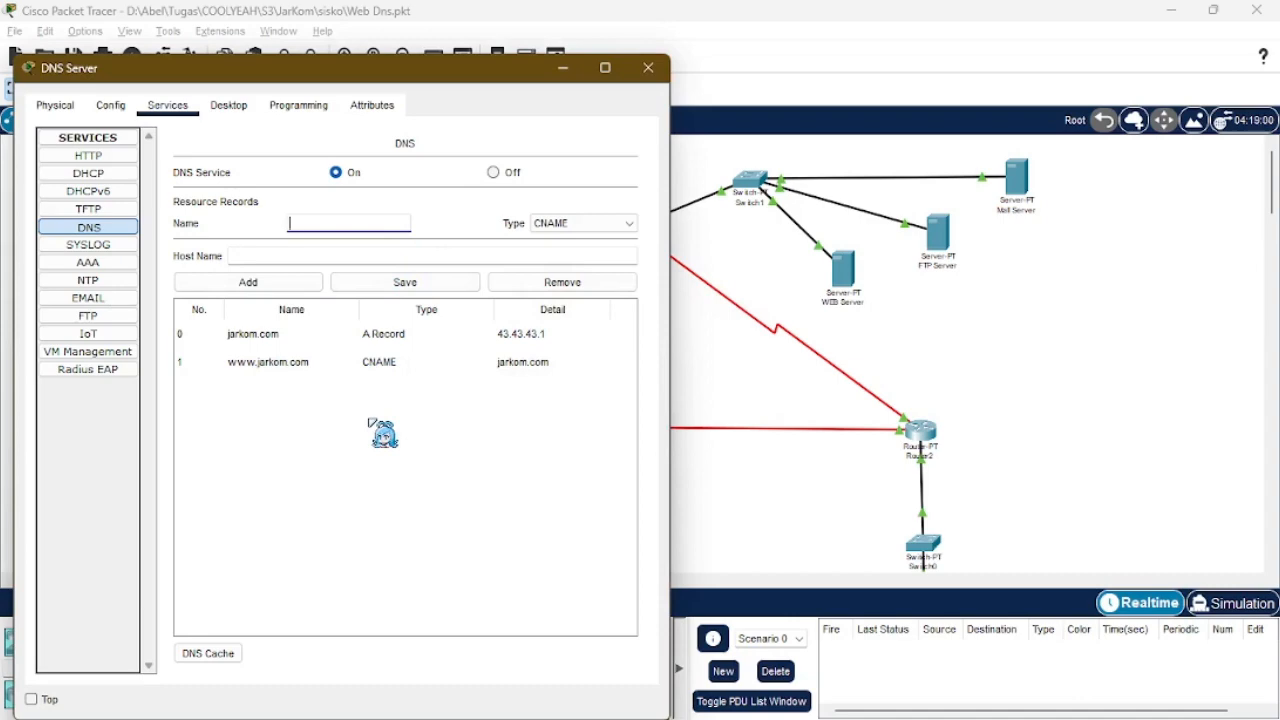
left_click_drag(366, 72, 822, 55)
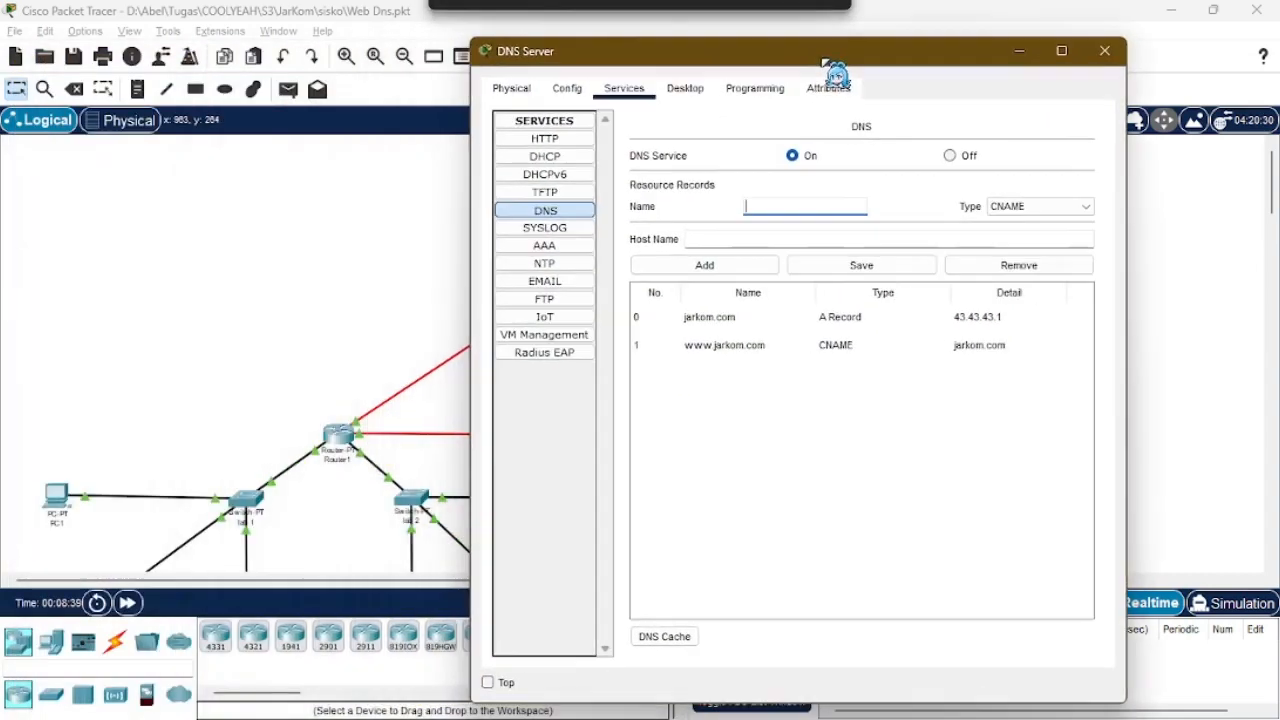
left_click(1104, 51)
- Open PC1's IP configuration and clear its IPv4 DNS Server address
scroll(330, 340, "down", 4)
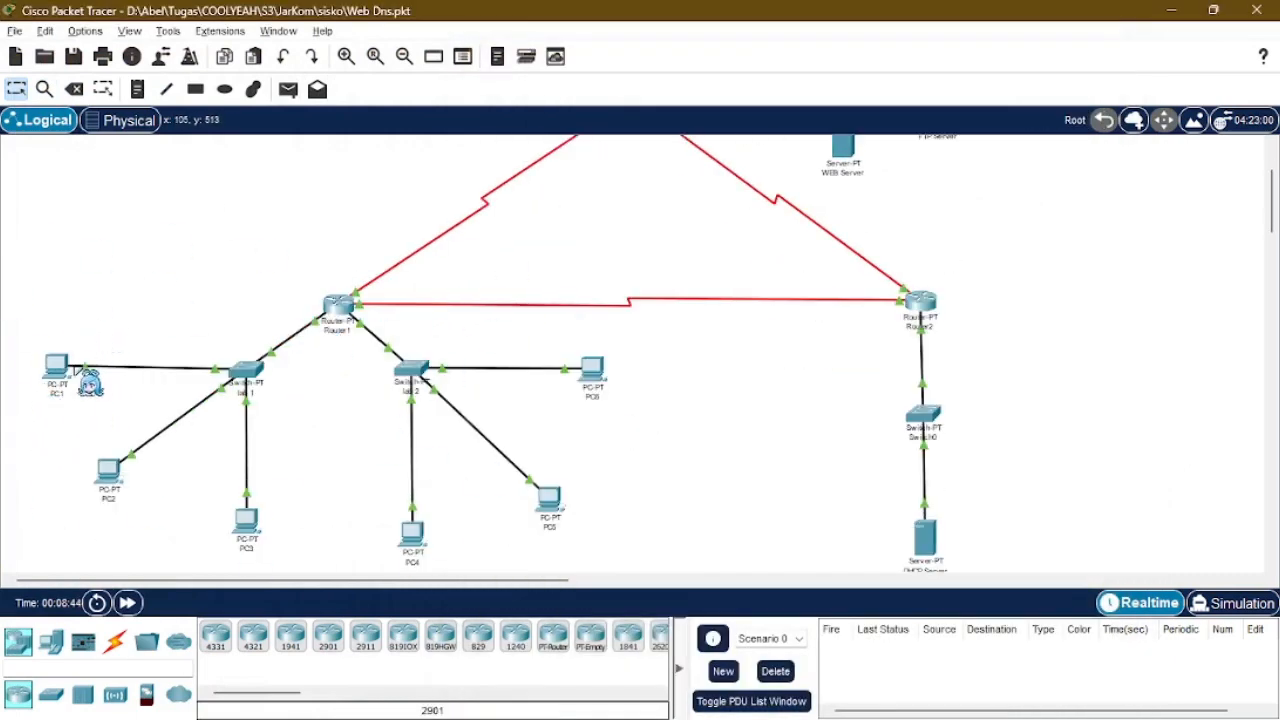
left_click(62, 368)
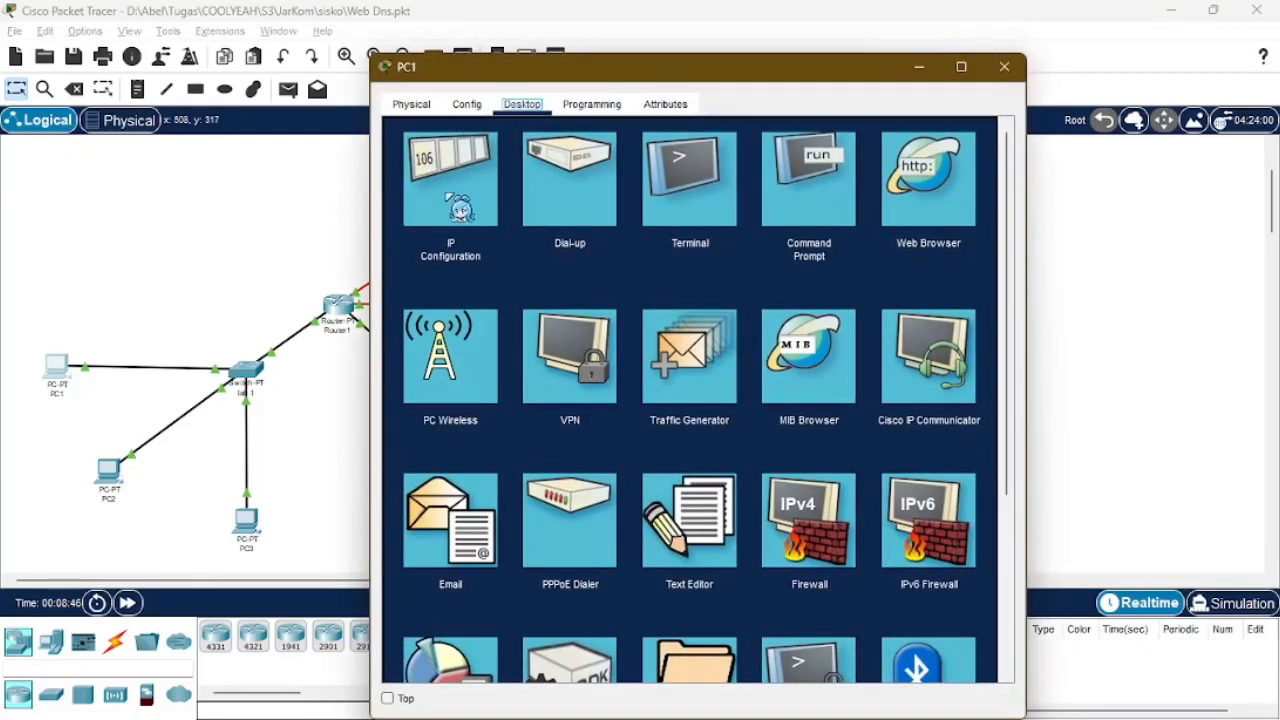
left_click(460, 208)
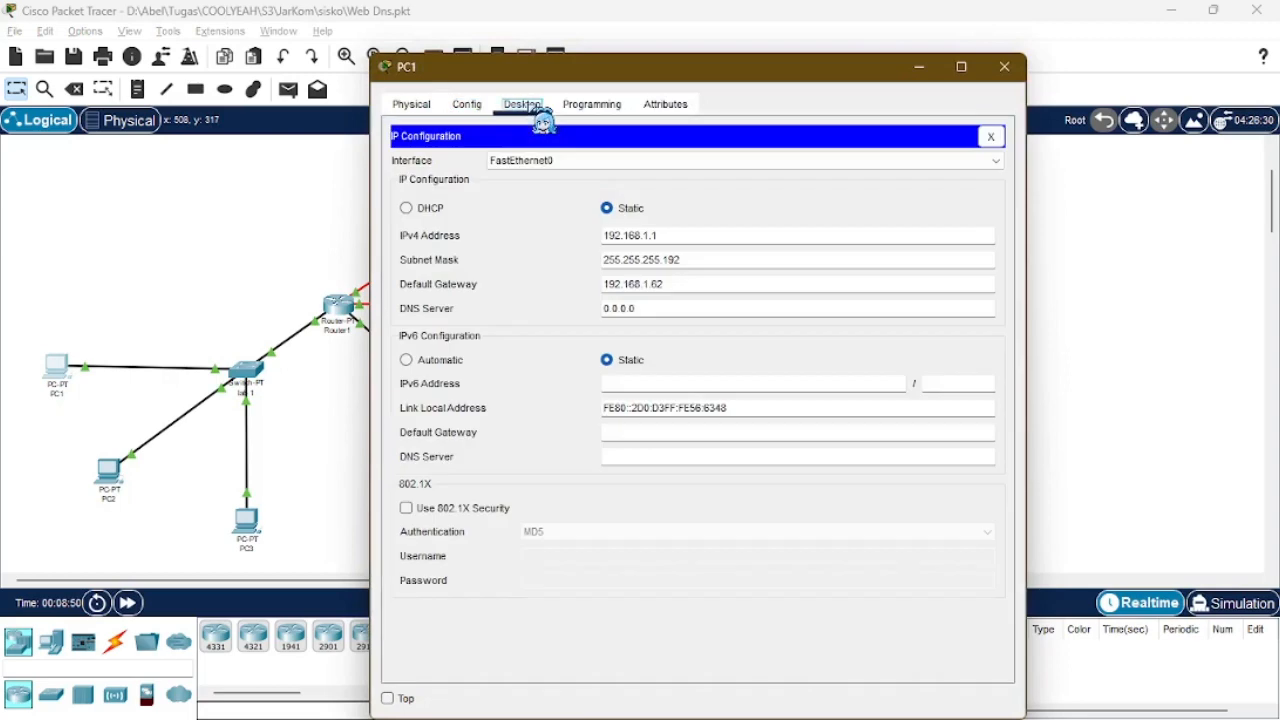
left_click(990, 136)
left_click(450, 215)
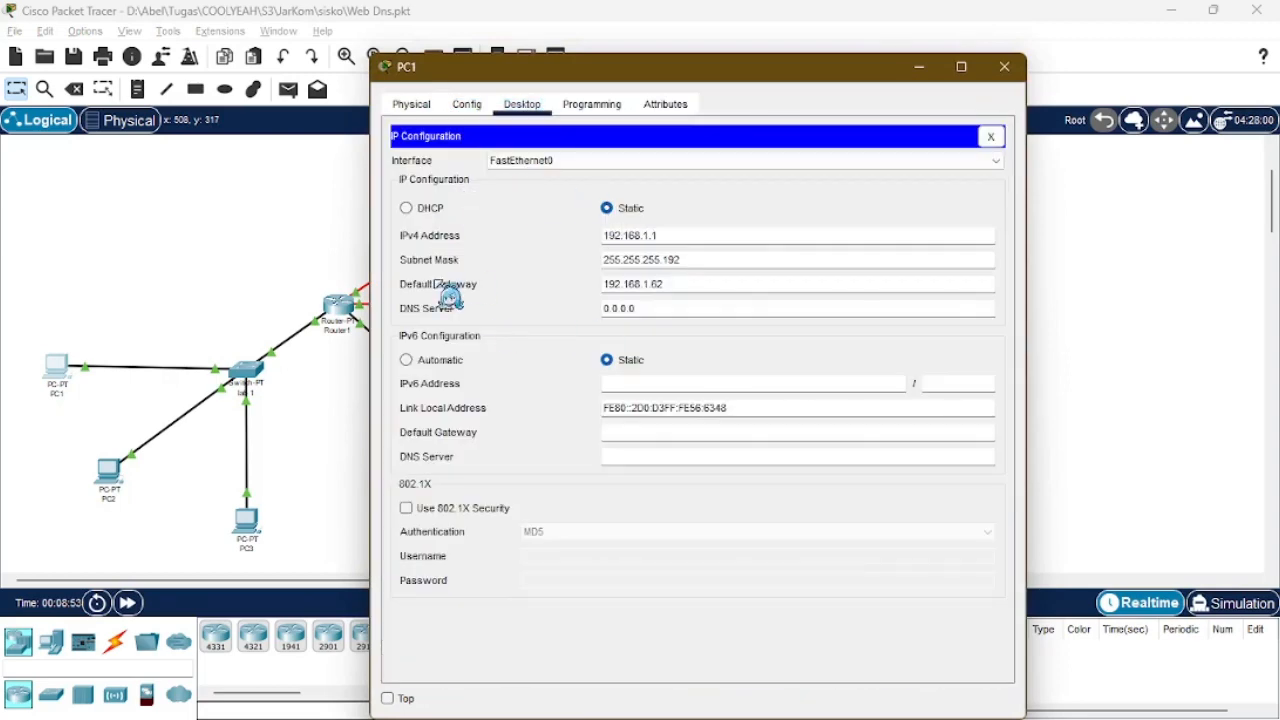
left_click_drag(680, 306, 622, 310)
left_click(656, 309)
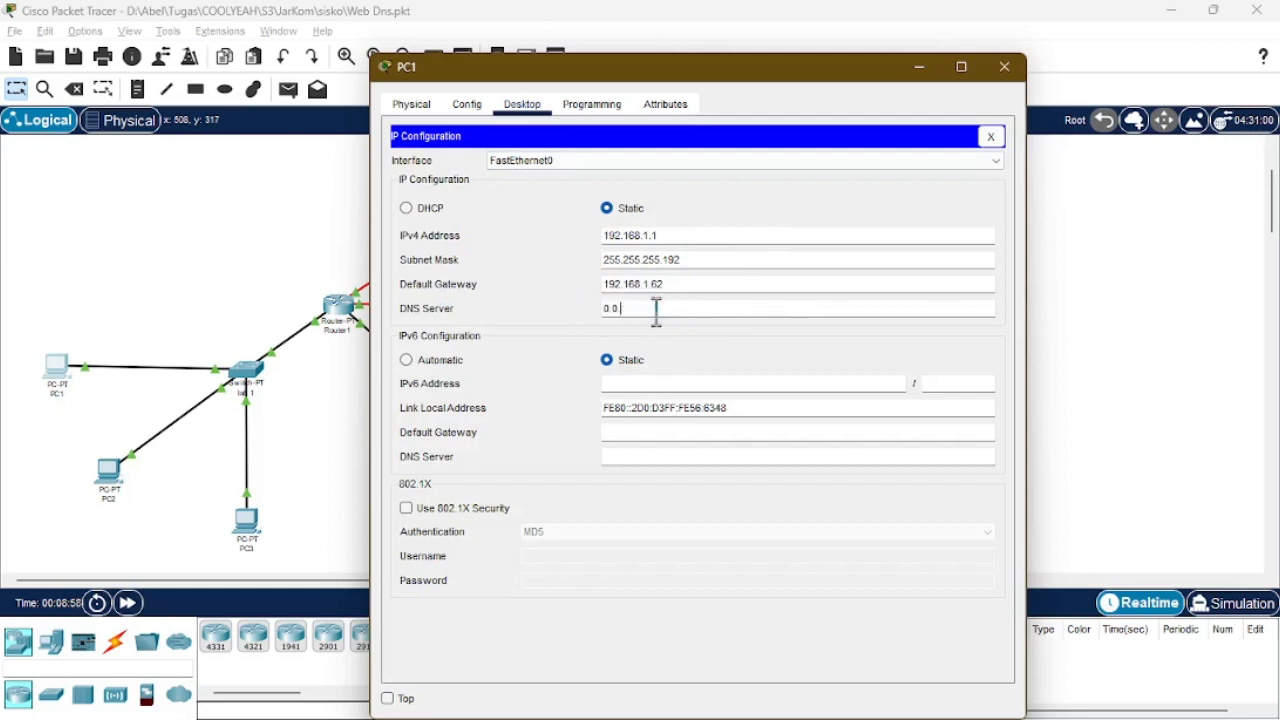
key("BackSpace")
key("BackSpace")
key("BackSpace")
- Check the DNS Server's configuration and set PC1's IPv4 DNS Server address to 33.33.33.1
left_click_drag(729, 80, 939, 100)
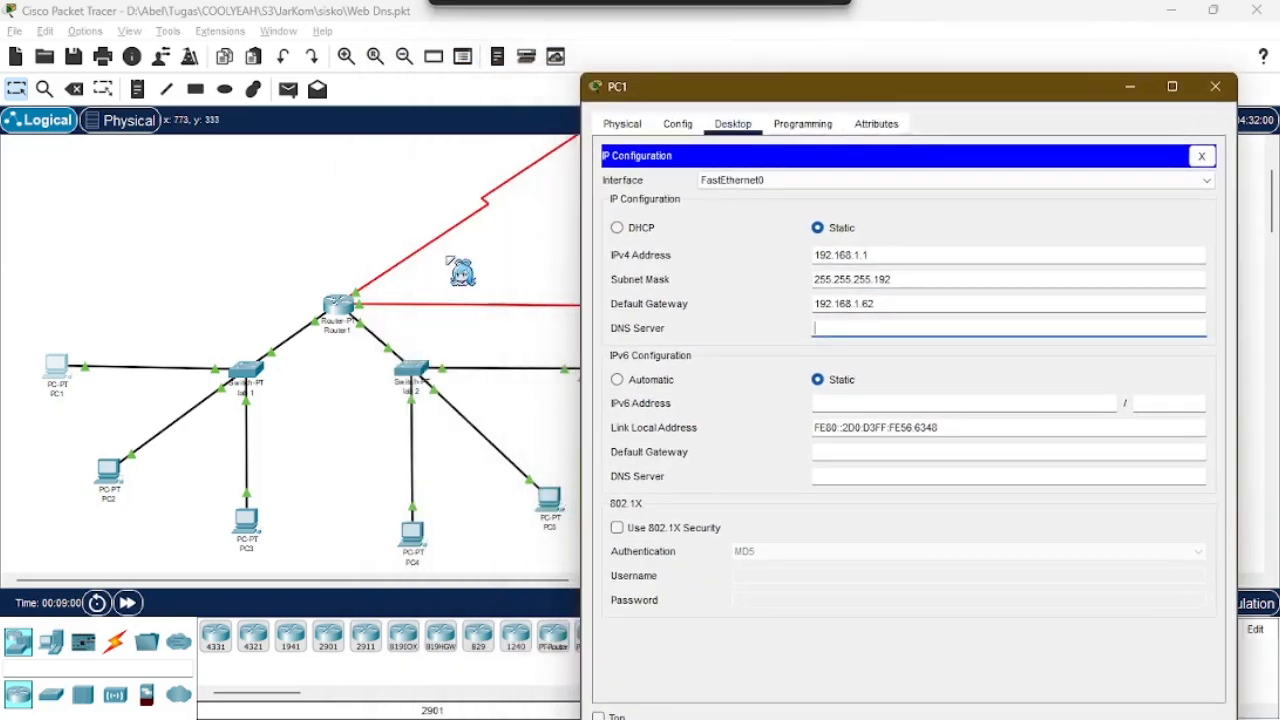
scroll(455, 272, "up", 3)
left_click(528, 175)
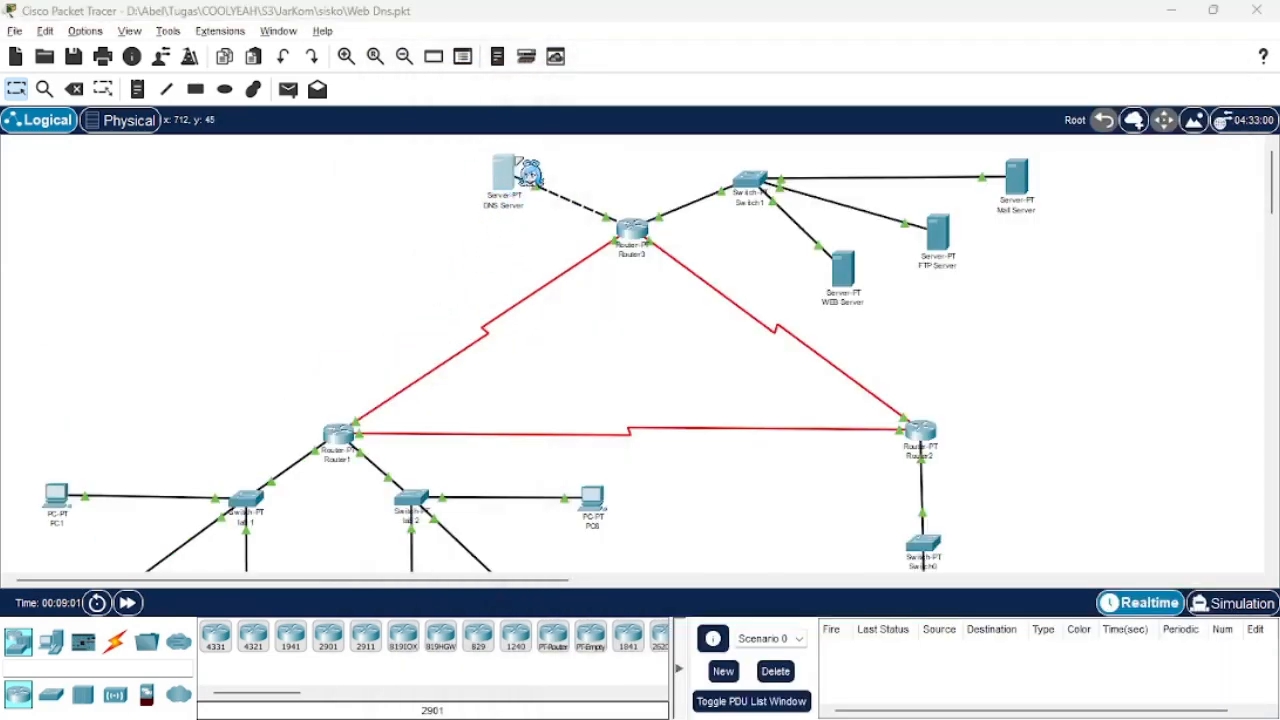
left_click(466, 125)
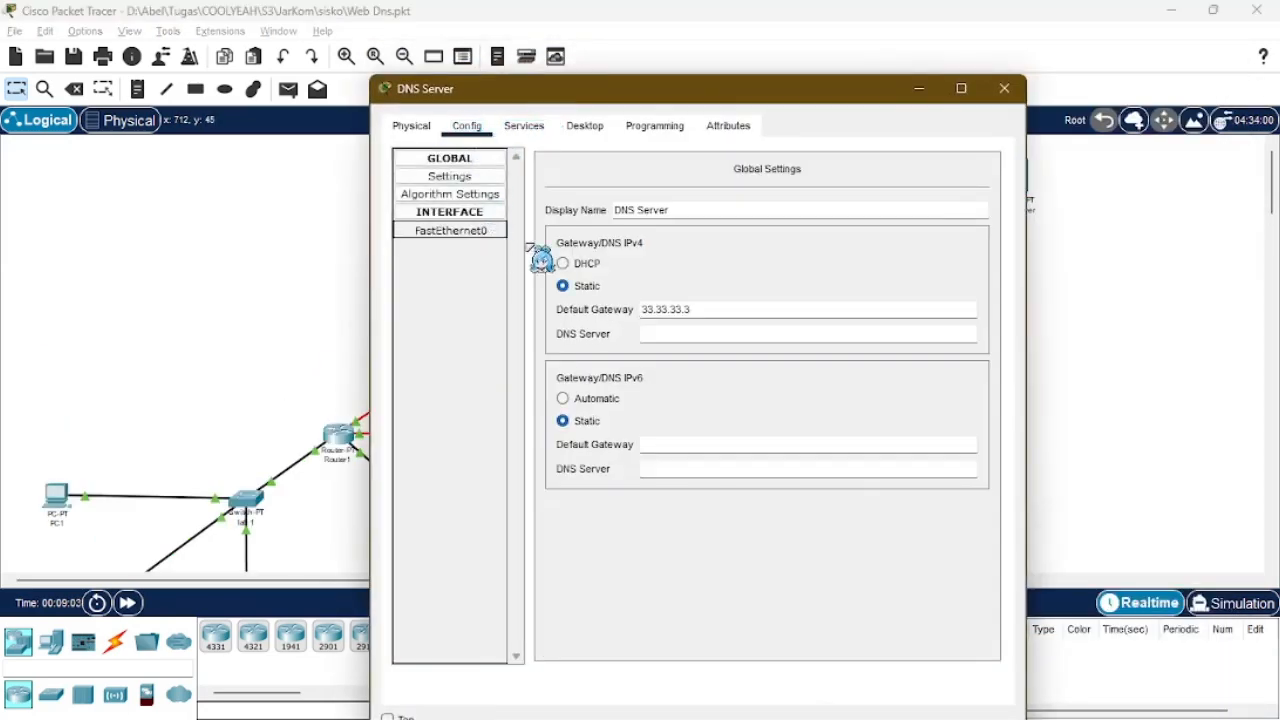
left_click(1004, 88)
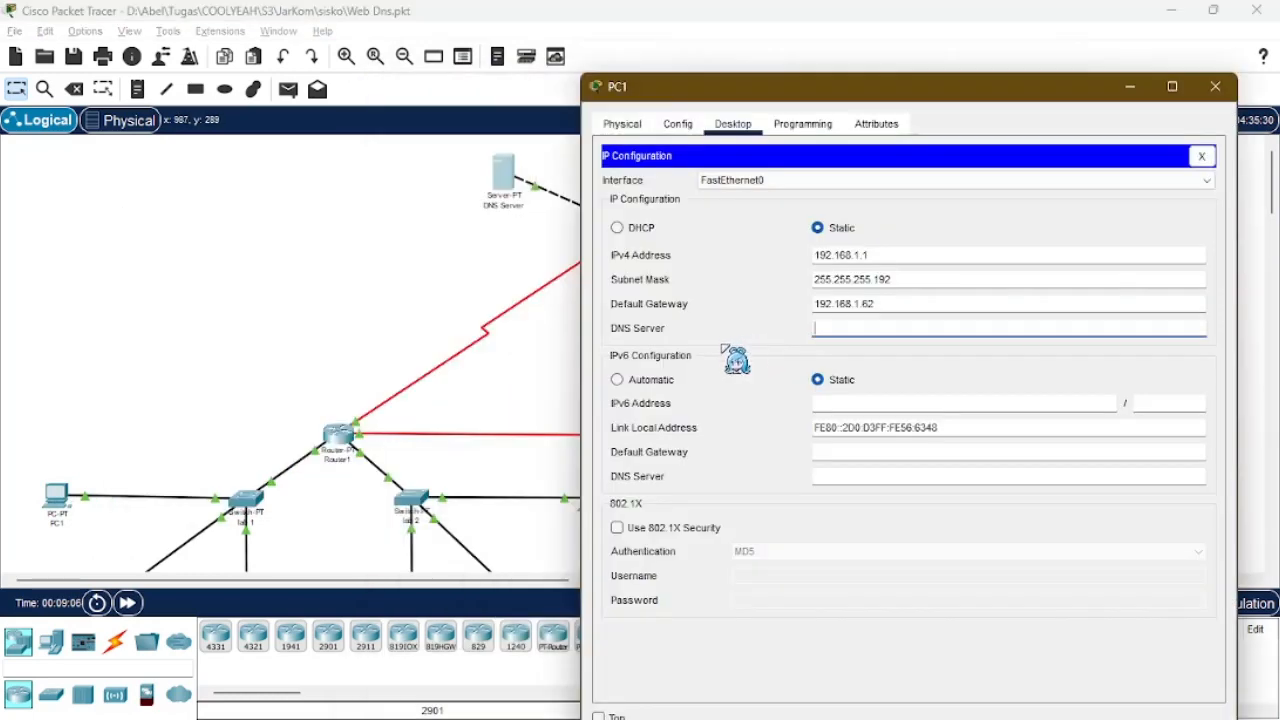
left_click(894, 326)
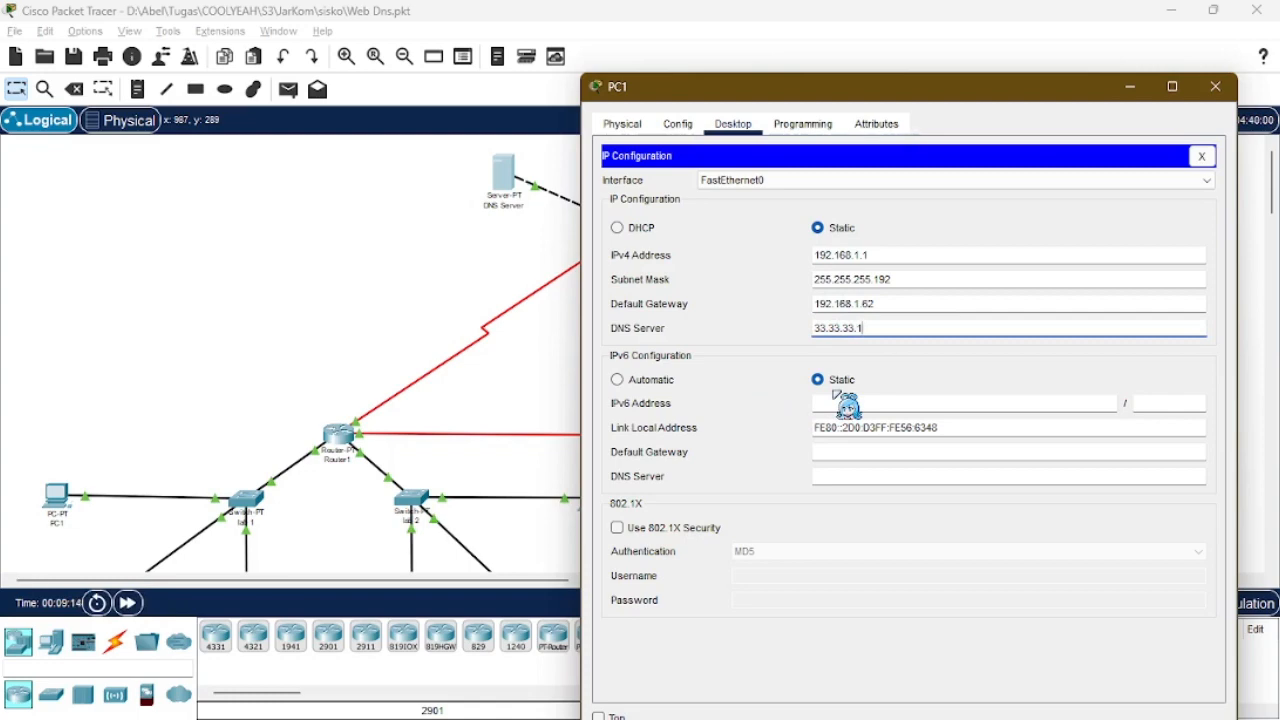
- Run nslookup jarkom.com in PC1's Command Prompt and close the prompt
left_click(800, 127)
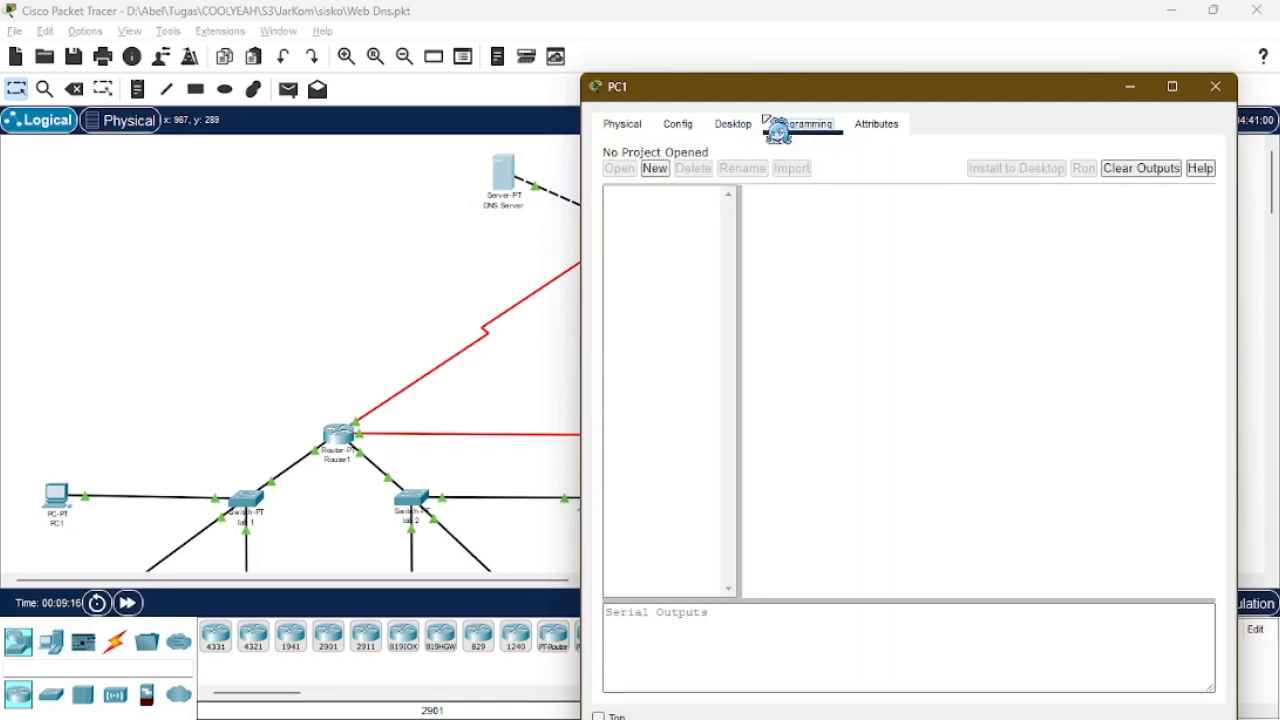
left_click(740, 126)
left_click(1205, 158)
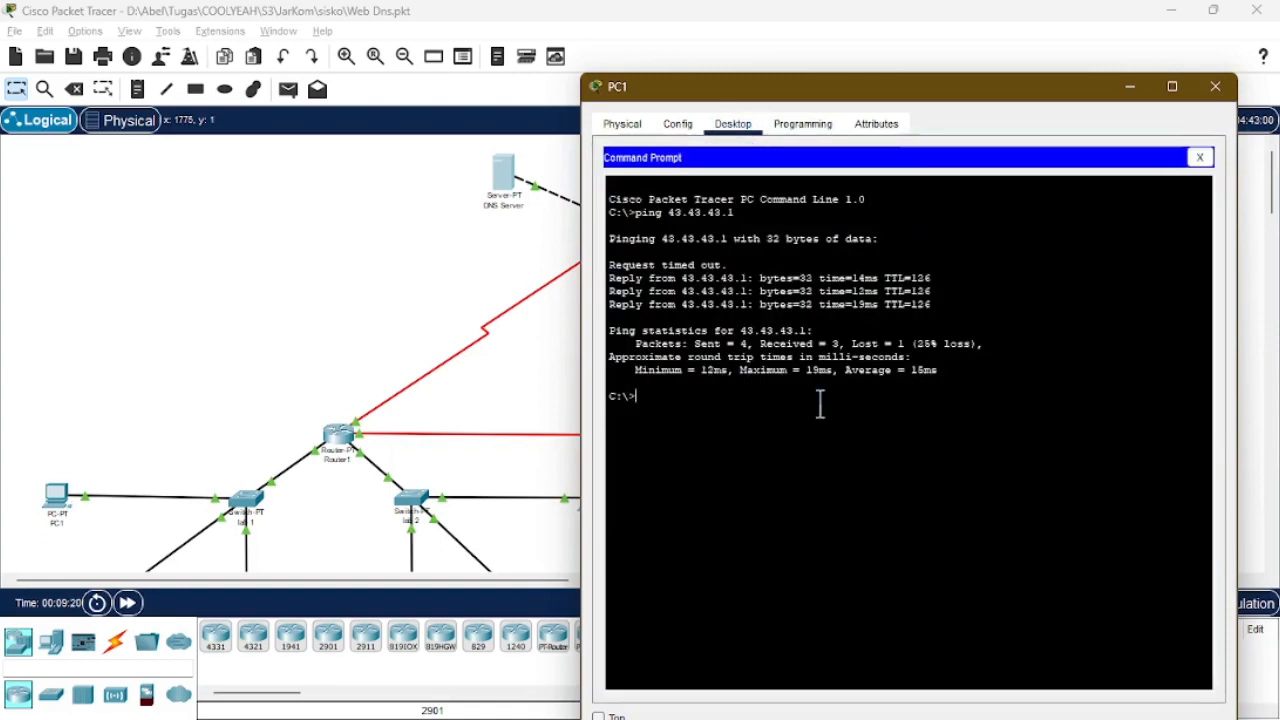
type("lookup jarkom.com")
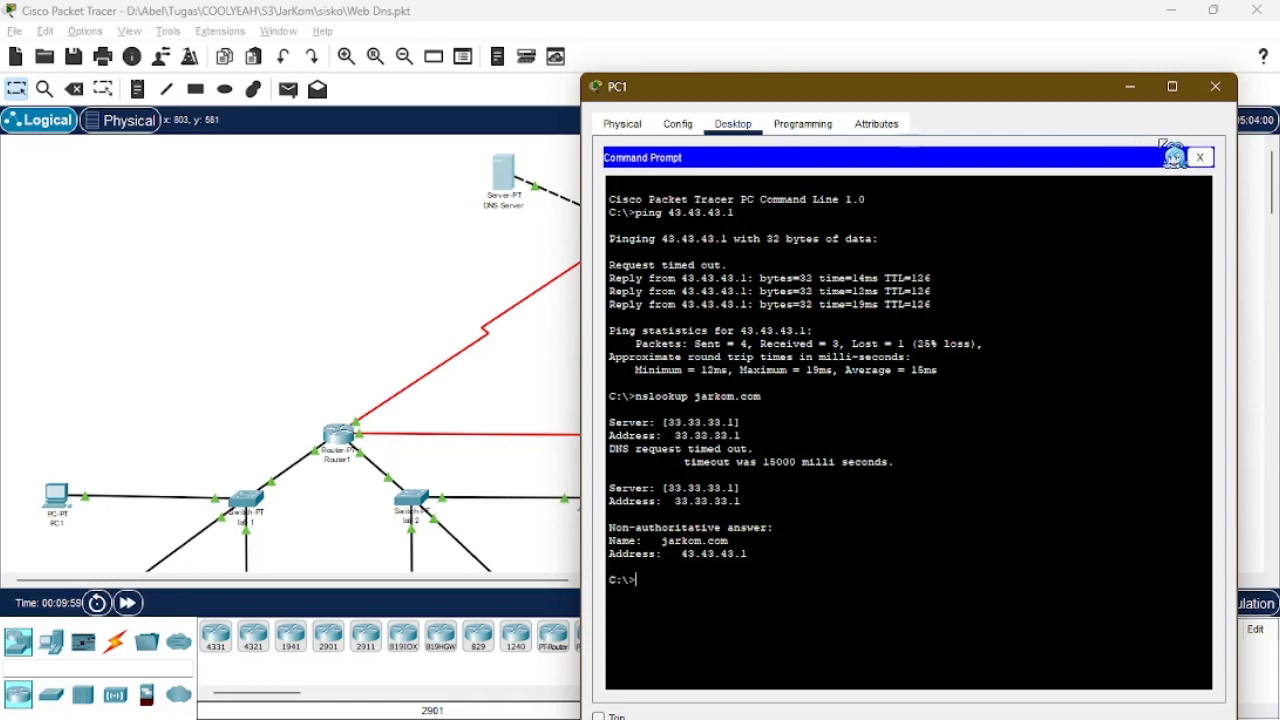
left_click(1199, 157)
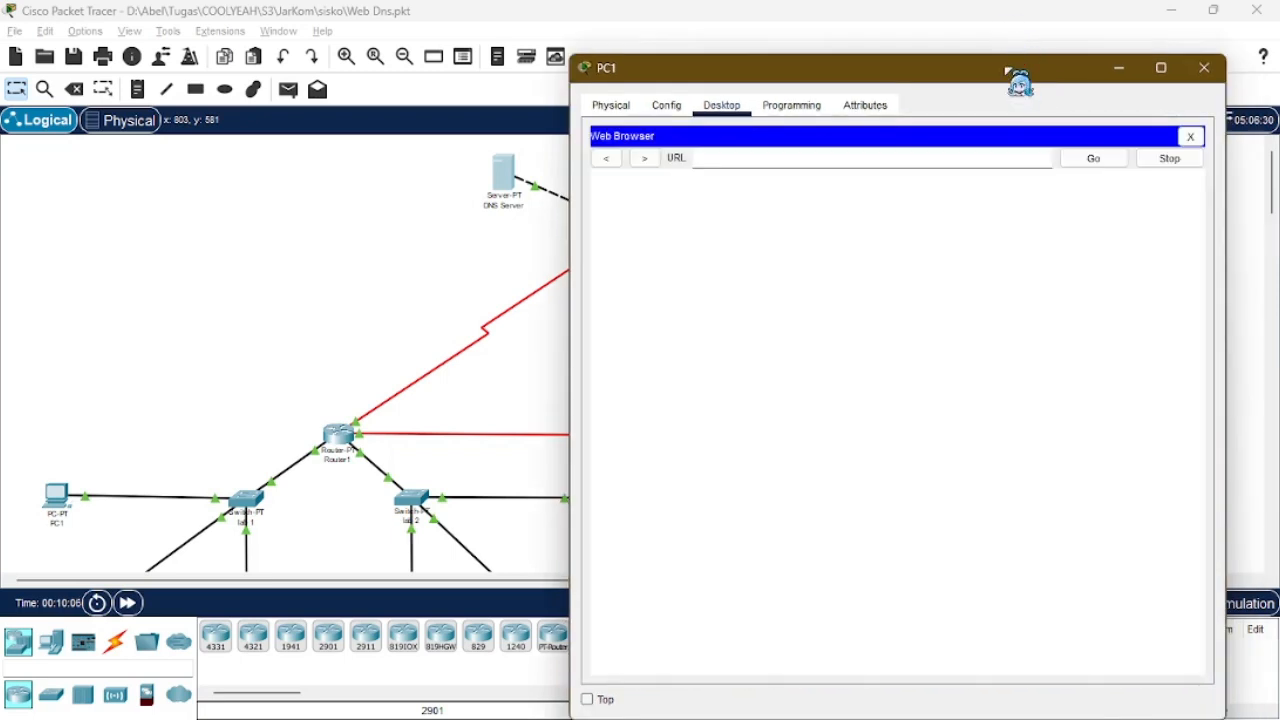
left_click_drag(1005, 68, 982, 33)
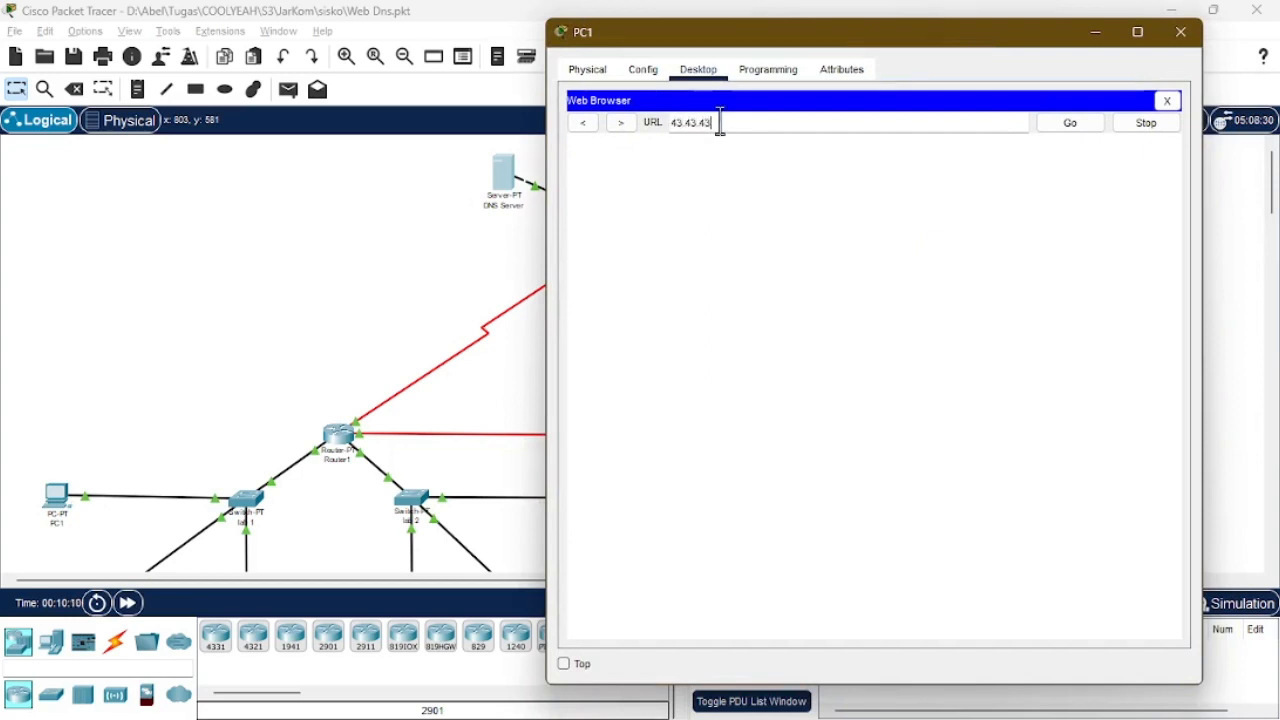
left_click(1070, 123)
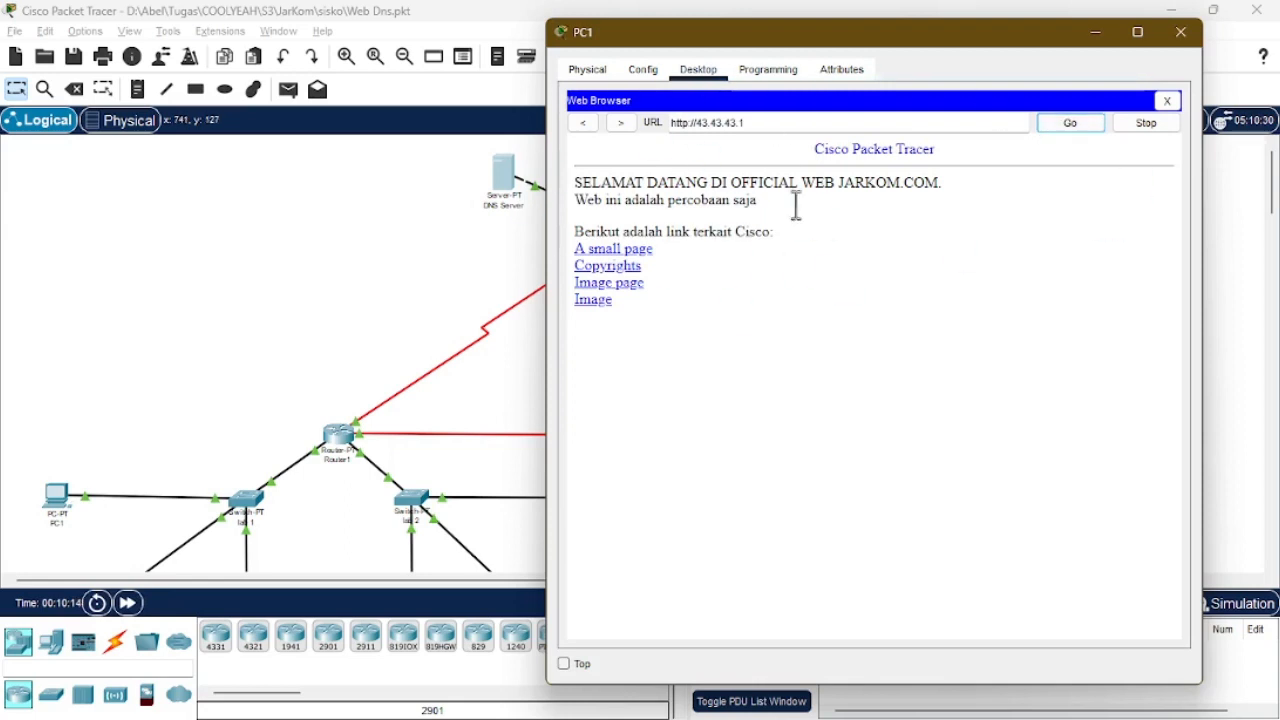
left_click(1166, 101)
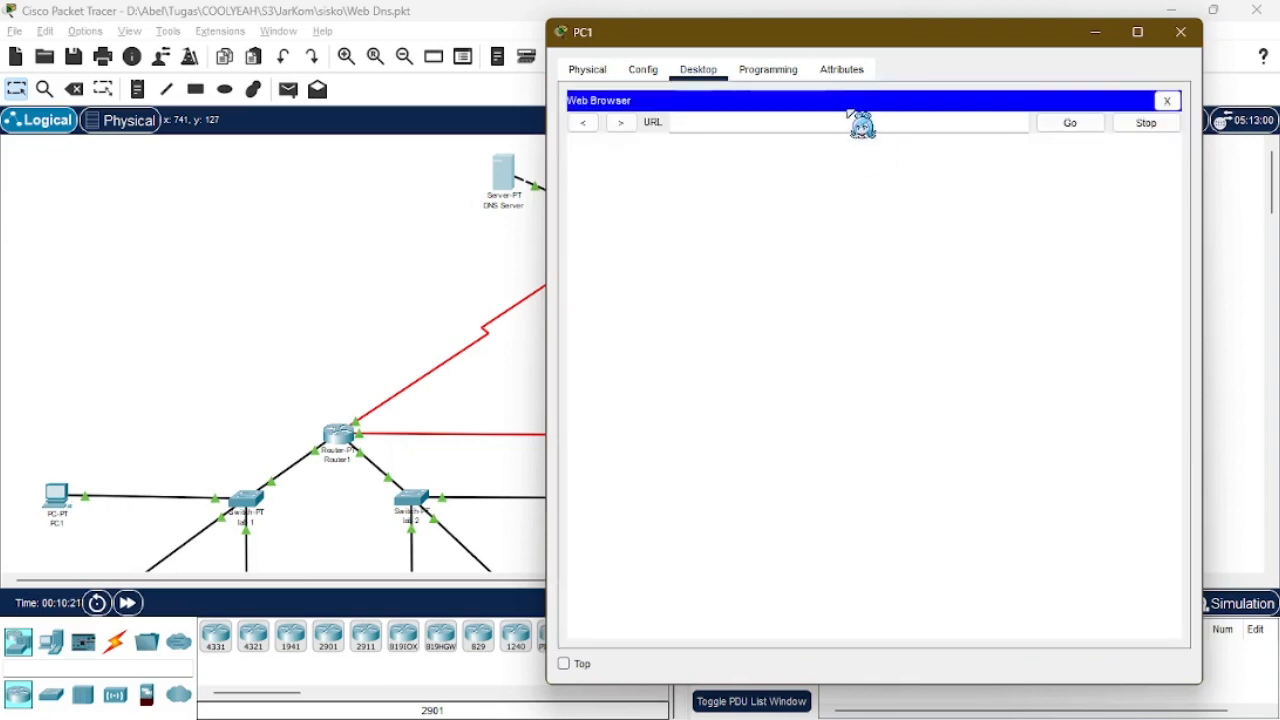
- Load jarkom.com in PC1's Web Browser and close the PC1 window
left_click_drag(894, 43, 942, 87)
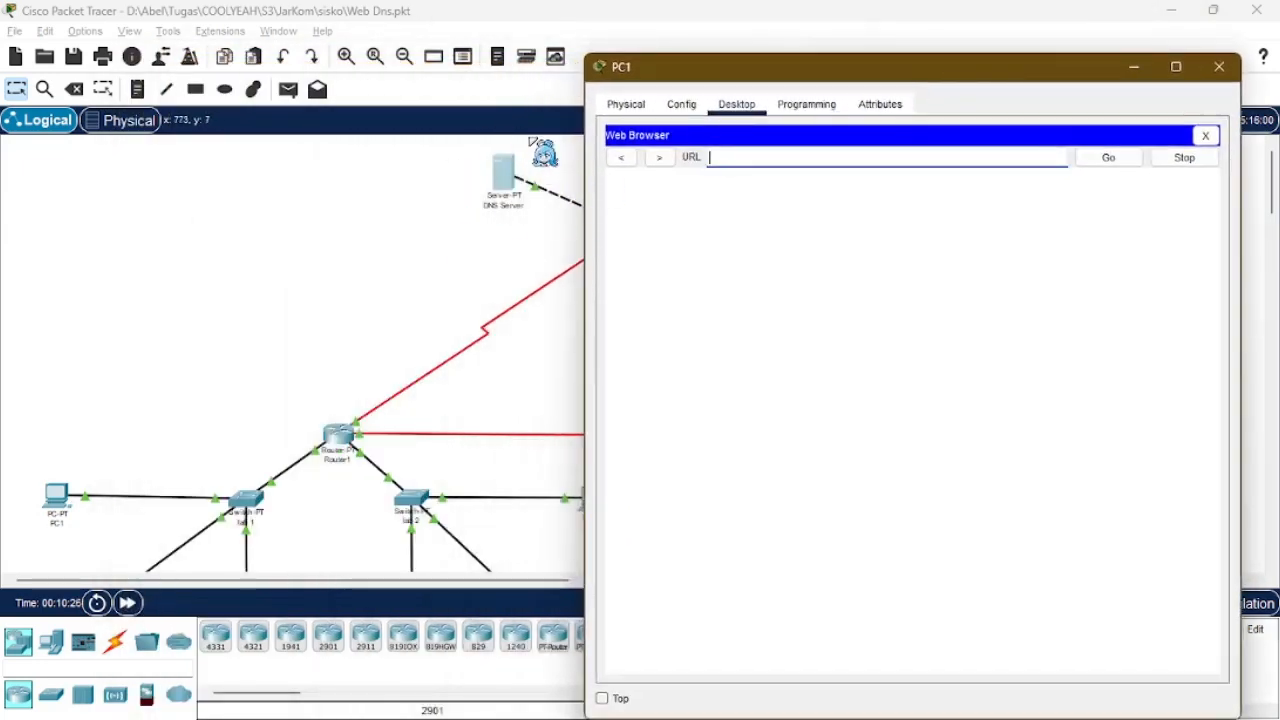
type("jarkom.com")
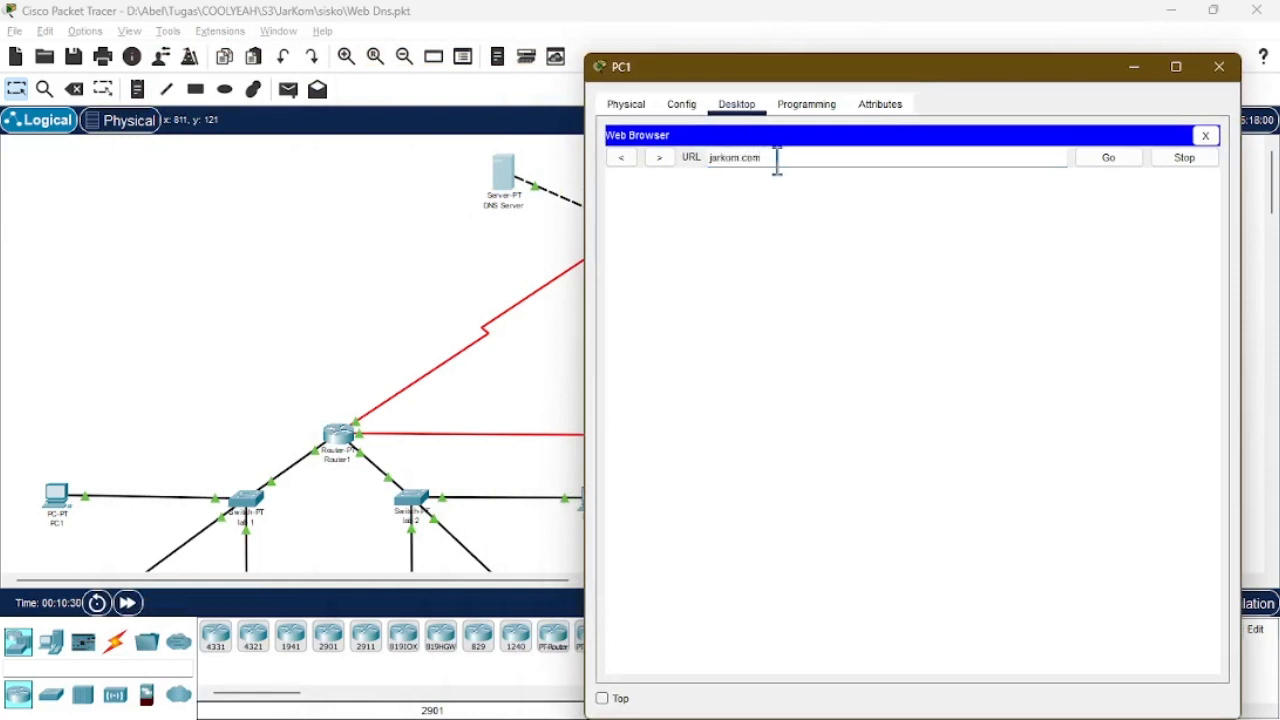
left_click(1106, 160)
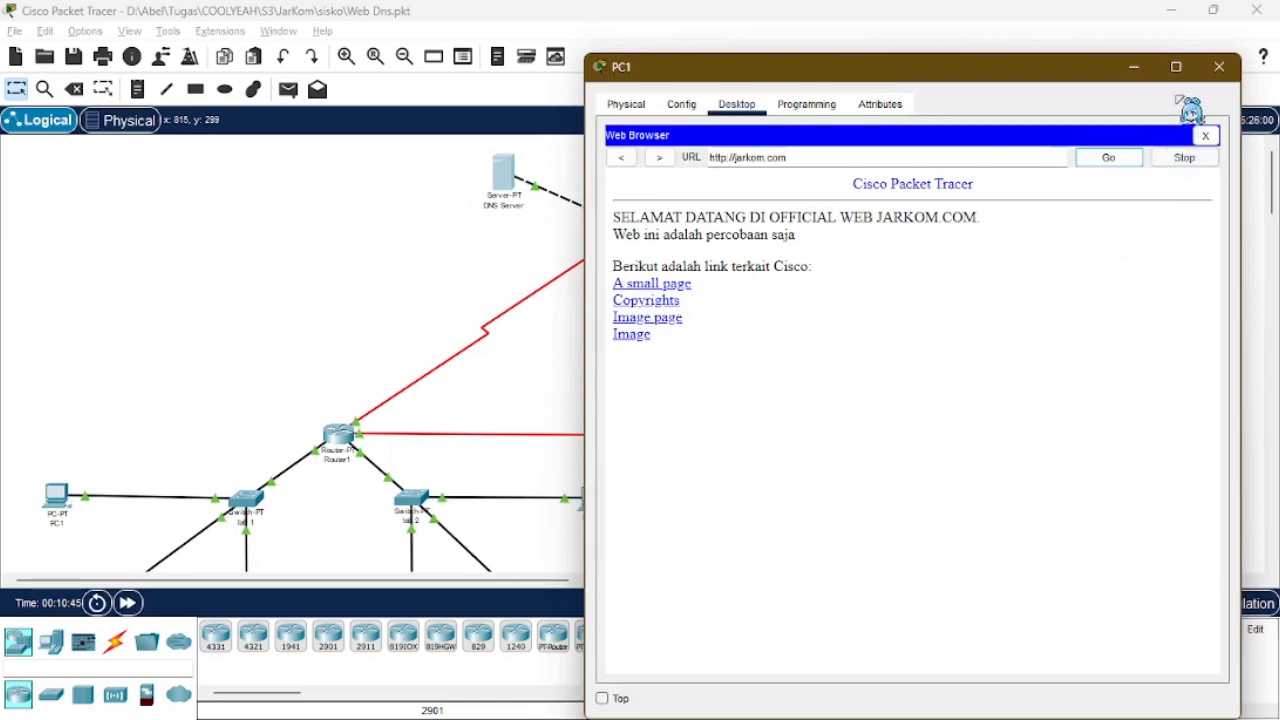
left_click(1218, 68)
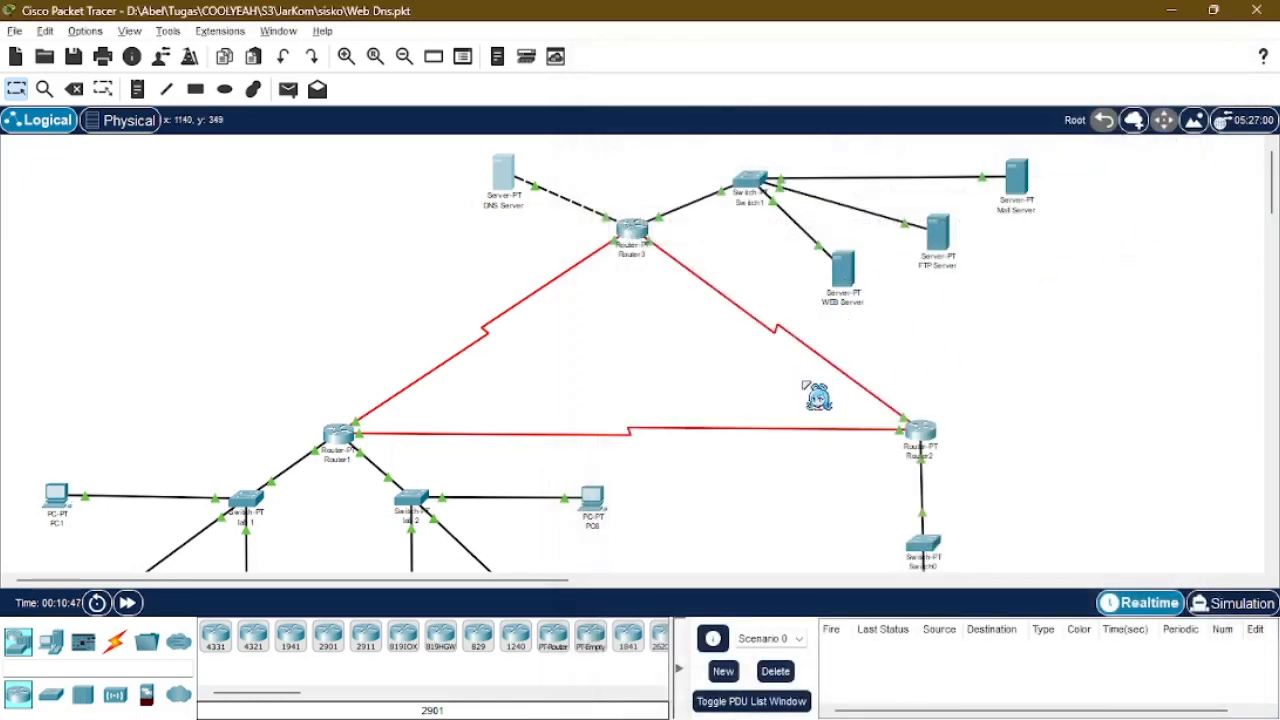
scroll(803, 383, "down", 1)
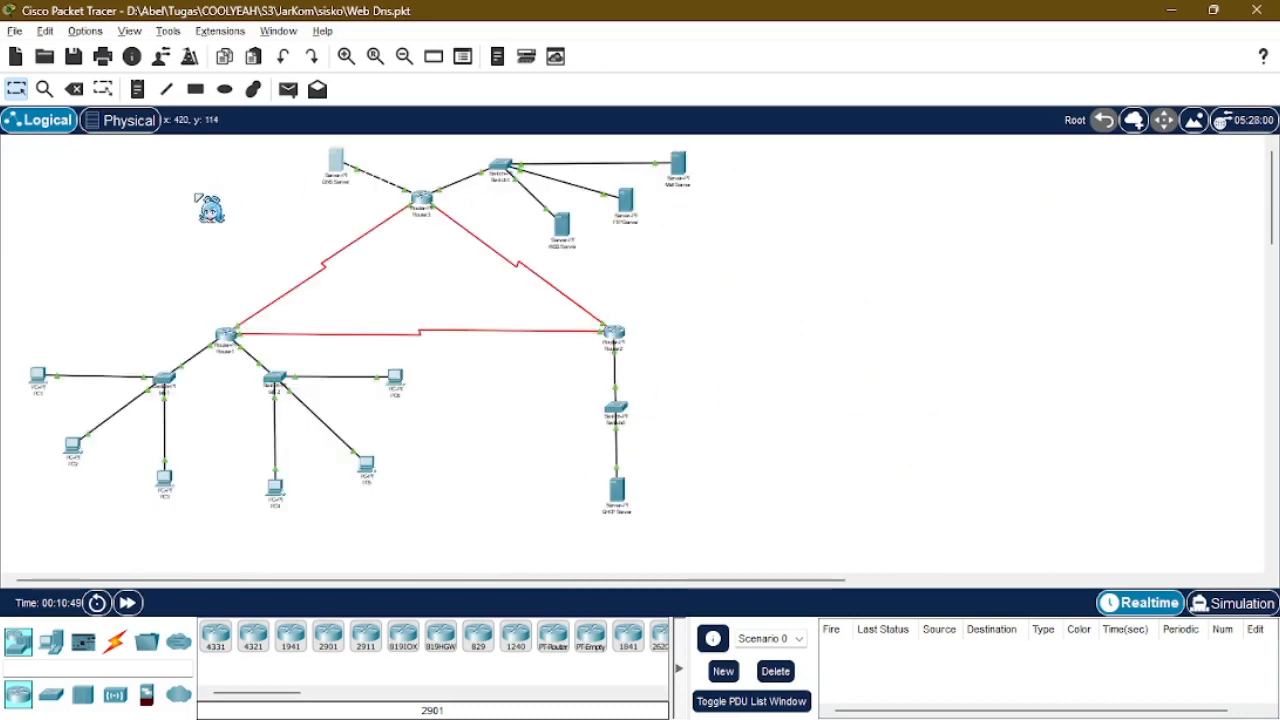